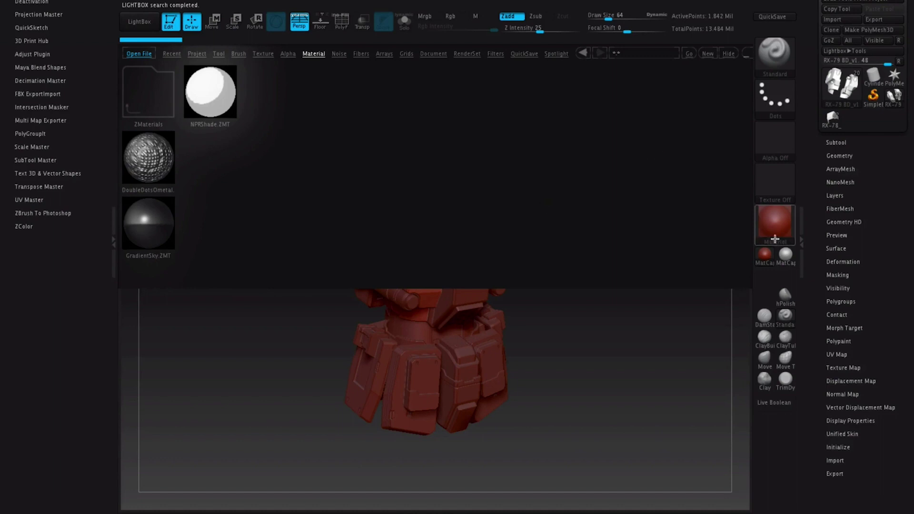
Apply the NPRShade material from the LightBox material library to the mech model
click(780, 226)
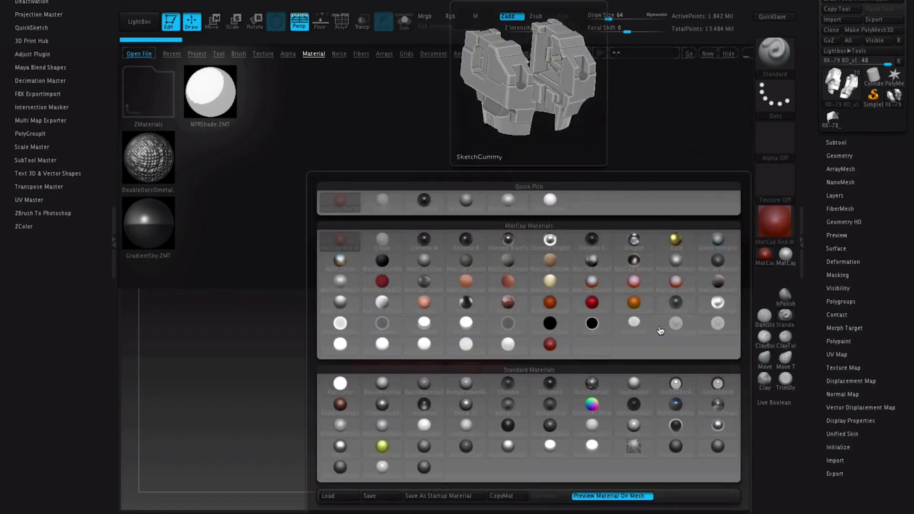
mouse_move(633, 270)
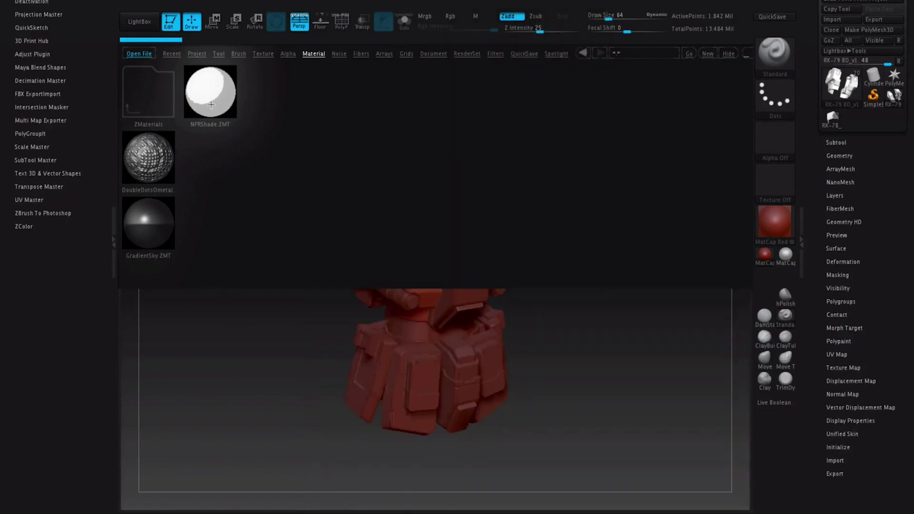
double_click(238, 152)
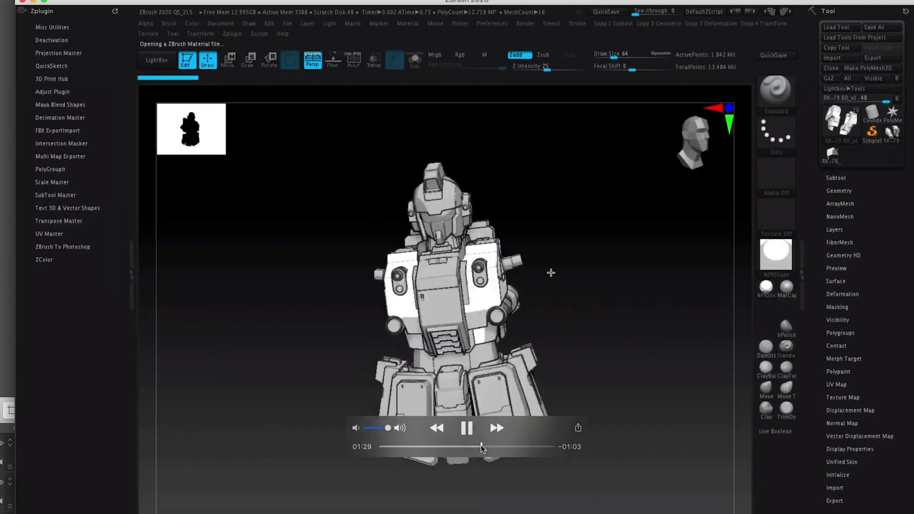
Skip ahead in the playing video to 01:55 and resume playback
key(space)
drag(480, 443, 510, 441)
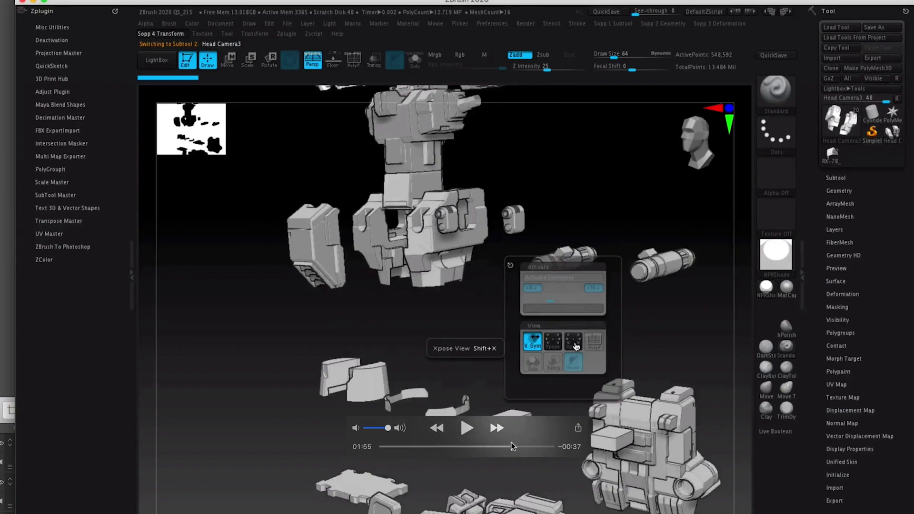
click(466, 428)
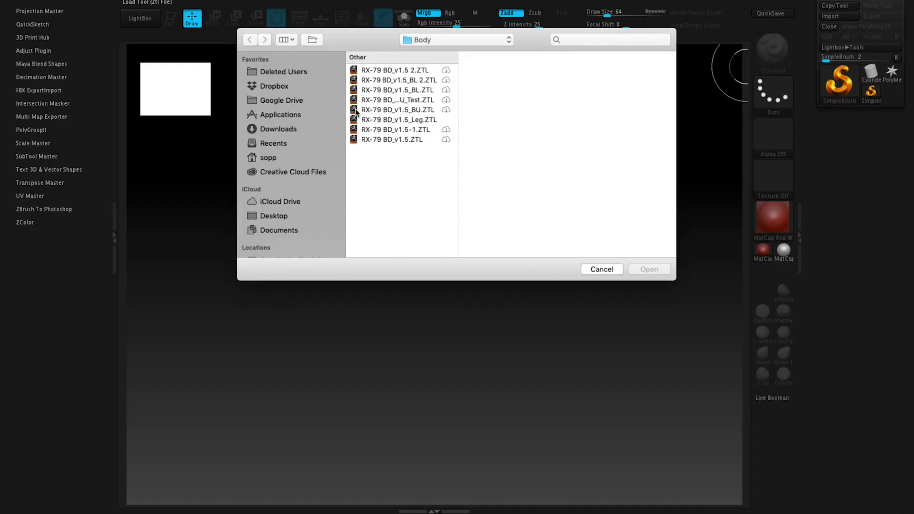
Load the RX-79 BD_v1.5_Leg.ZTL tool and place it on the canvas in Edit mode
click(412, 119)
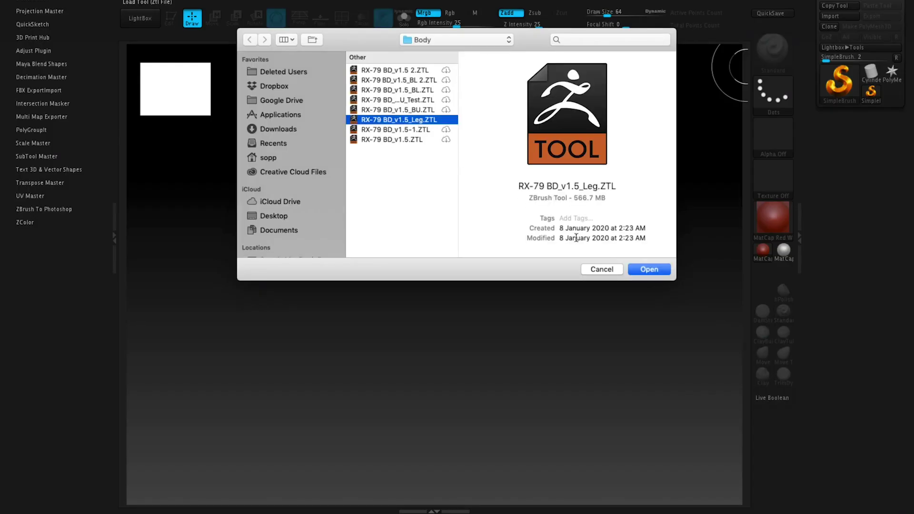
key(Return)
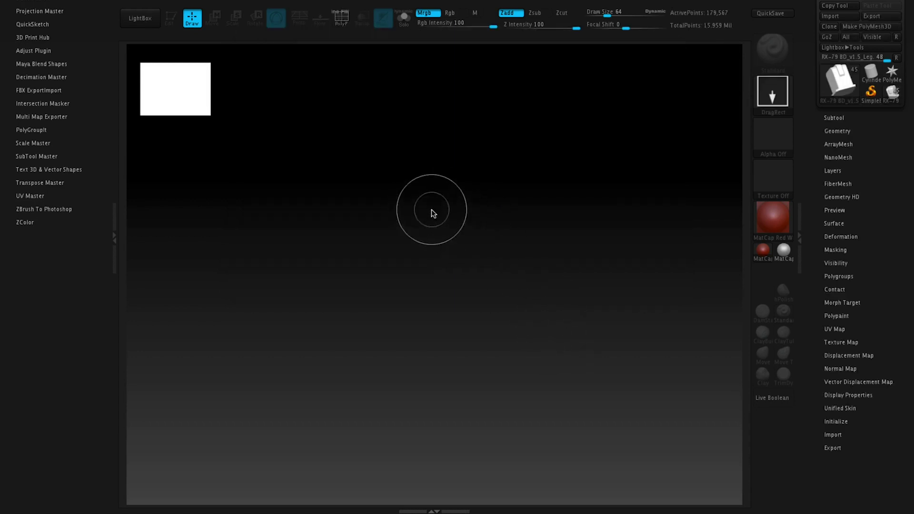
mouse_move(436, 301)
mouse_down()
mouse_move(433, 272)
mouse_move(449, 272)
mouse_up()
key(t)
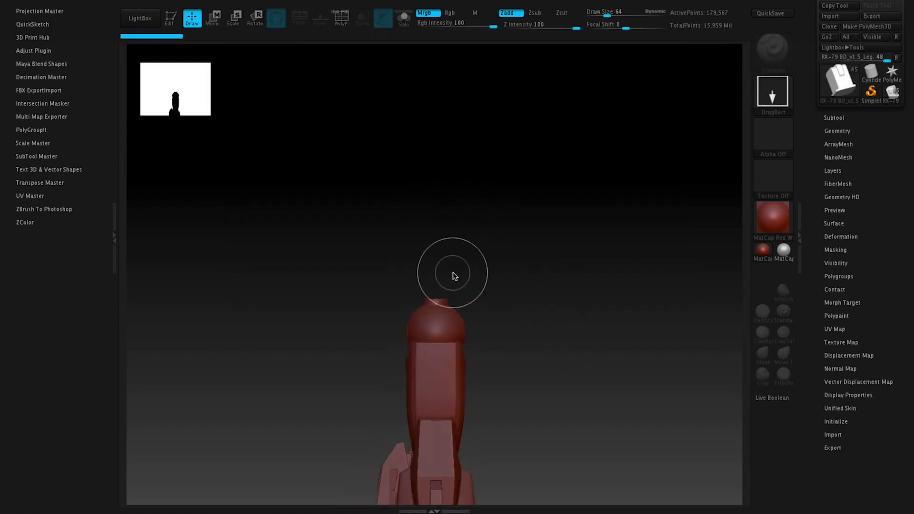
Make the second leg's subtool RX-78_Leg_L24 visible in the subtool list
drag(523, 376, 464, 212)
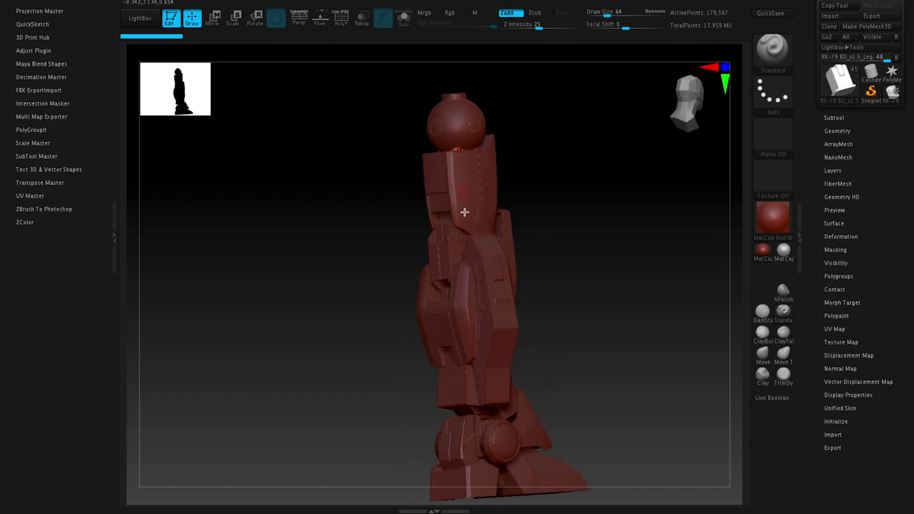
mouse_move(569, 270)
mouse_down()
mouse_move(514, 295)
mouse_move(612, 255)
mouse_move(523, 217)
mouse_up()
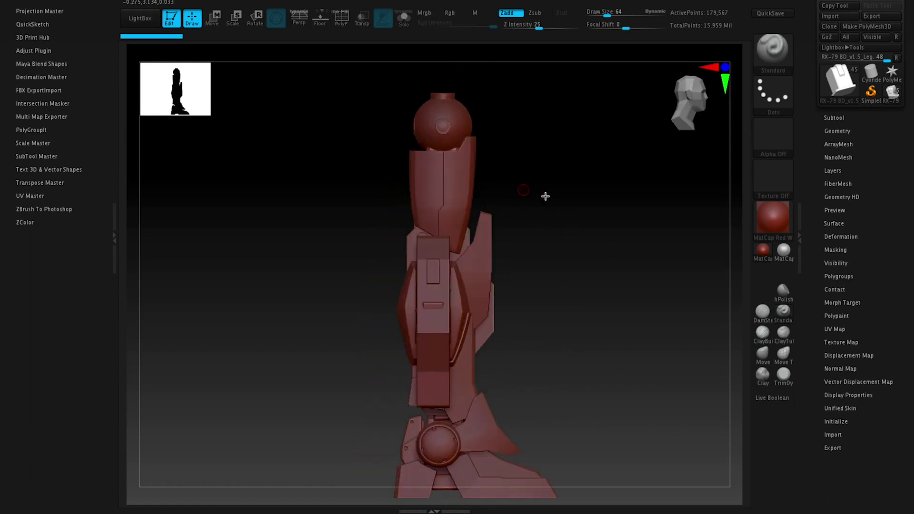
mouse_move(616, 234)
mouse_down()
mouse_move(632, 231)
mouse_move(569, 244)
mouse_move(589, 269)
mouse_move(581, 249)
mouse_move(506, 247)
mouse_move(531, 200)
mouse_move(585, 184)
mouse_move(576, 180)
mouse_move(542, 212)
mouse_move(597, 187)
mouse_move(637, 186)
mouse_move(669, 141)
mouse_up()
drag(570, 224, 728, 145)
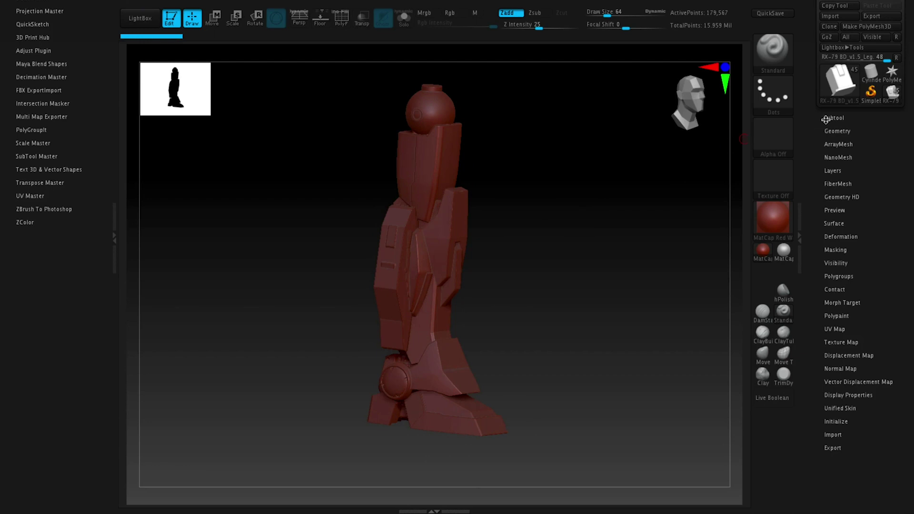
click(830, 118)
scroll(821, 154, down, 3)
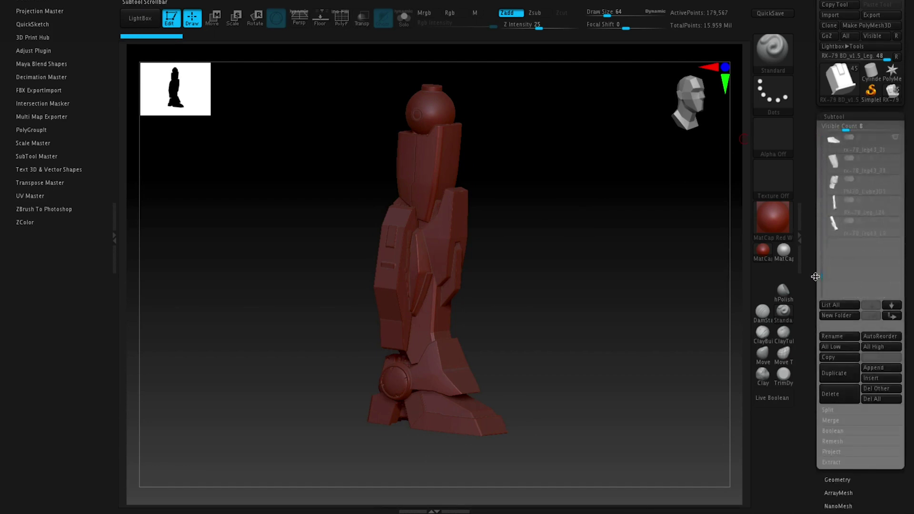
mouse_move(836, 243)
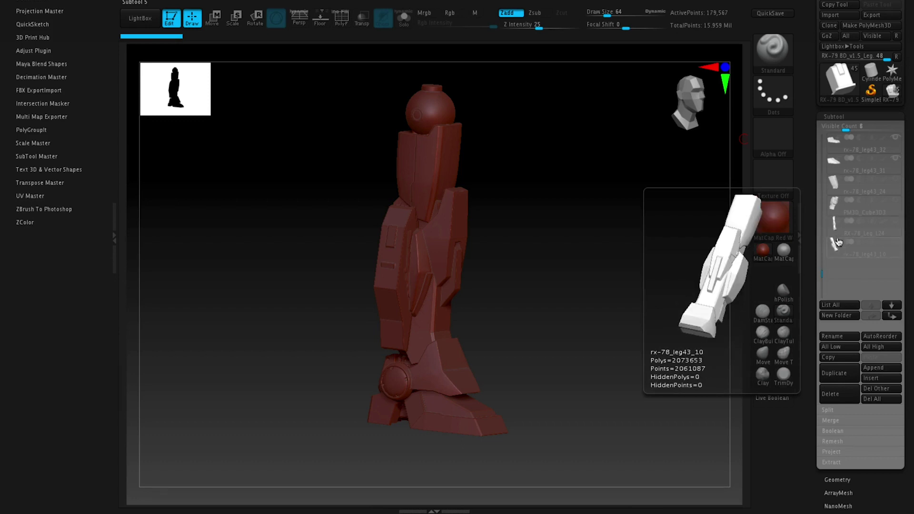
click(895, 221)
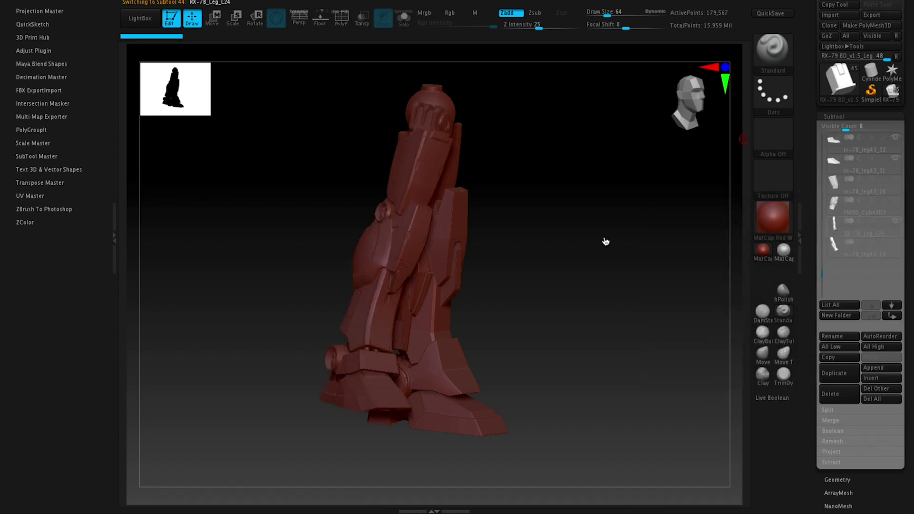
key(shift+t)
mouse_move(585, 256)
shift+mouse_down()
mouse_move(540, 238)
mouse_move(599, 238)
mouse_move(563, 228)
mouse_move(618, 221)
mouse_move(616, 246)
mouse_move(581, 226)
mouse_move(591, 227)
mouse_move(518, 243)
mouse_move(531, 234)
mouse_move(547, 253)
mouse_move(589, 265)
mouse_move(614, 253)
mouse_move(587, 263)
shift+mouse_up()
key(shift+f)
key(shift+f)
Switch to Safari, go to sopp.co and look through the sketches and prototype photos of the RX-78-2 project
text(pp.co)
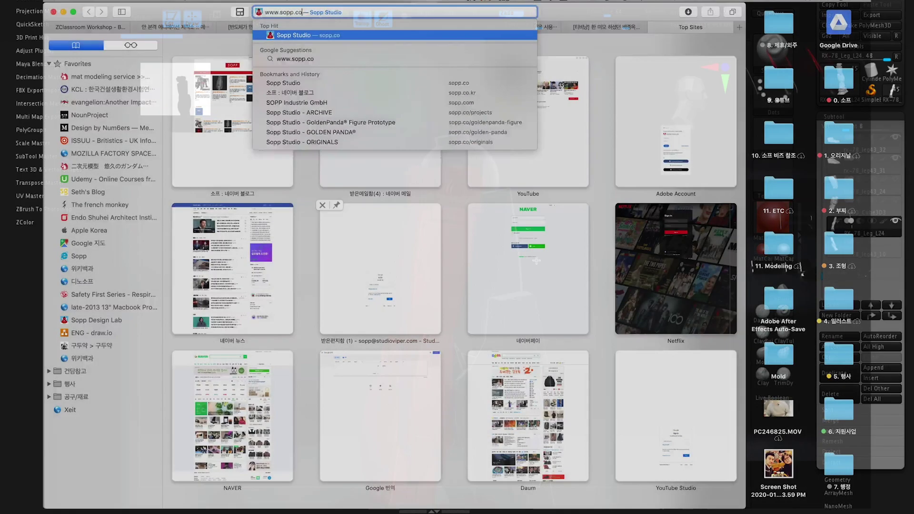
key(Return)
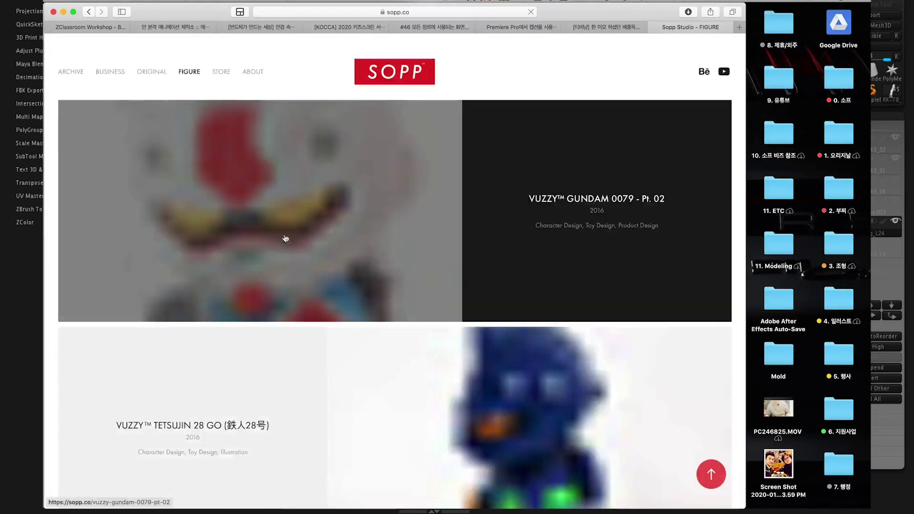
scroll(285, 238, down, 8)
click(360, 280)
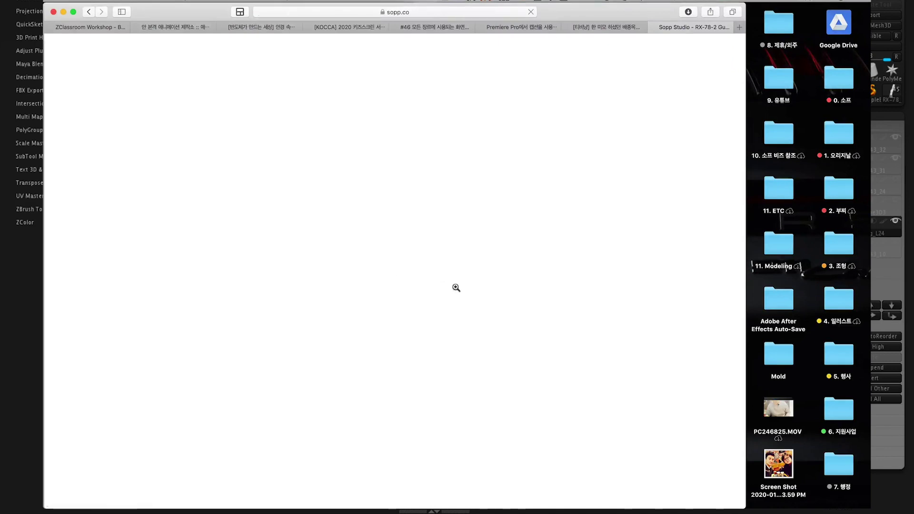
scroll(523, 318, down, 15)
scroll(522, 319, down, 20)
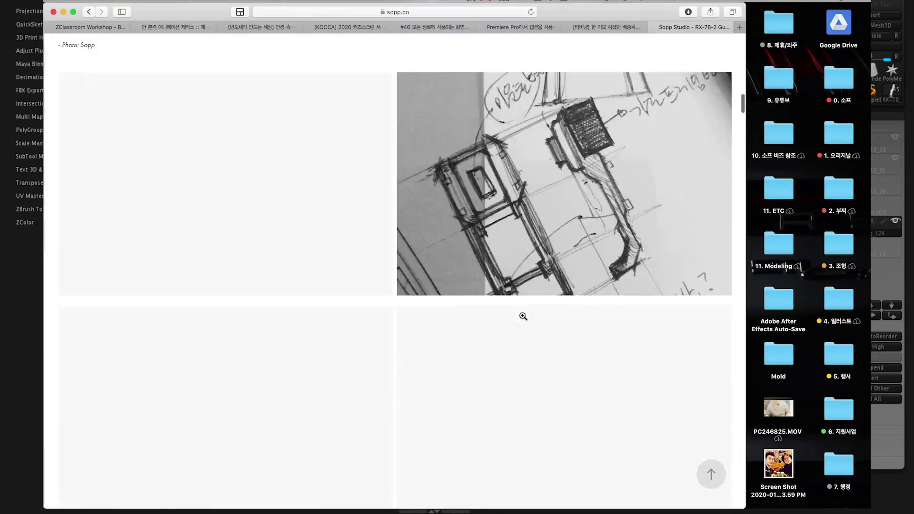
scroll(522, 316, down, 20)
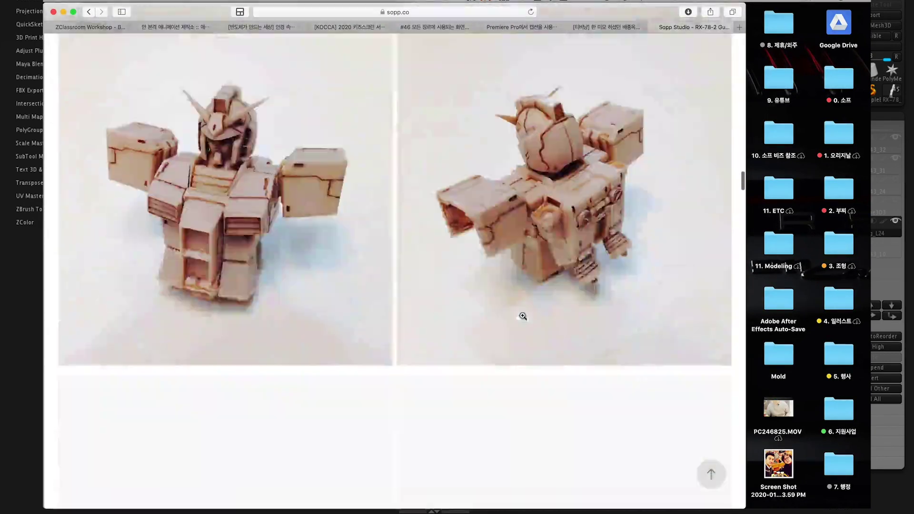
scroll(522, 316, down, 15)
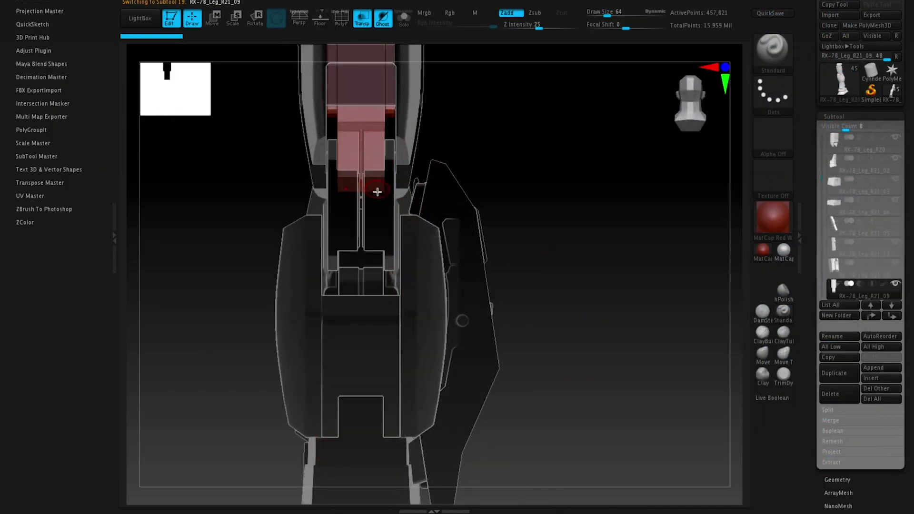
Select the knee joint subtool RX-78_Leg_R21_12, then the shin core RX-78_Leg_R21_13, and examine them from the front and side
alt+click(387, 276)
alt+click(370, 285)
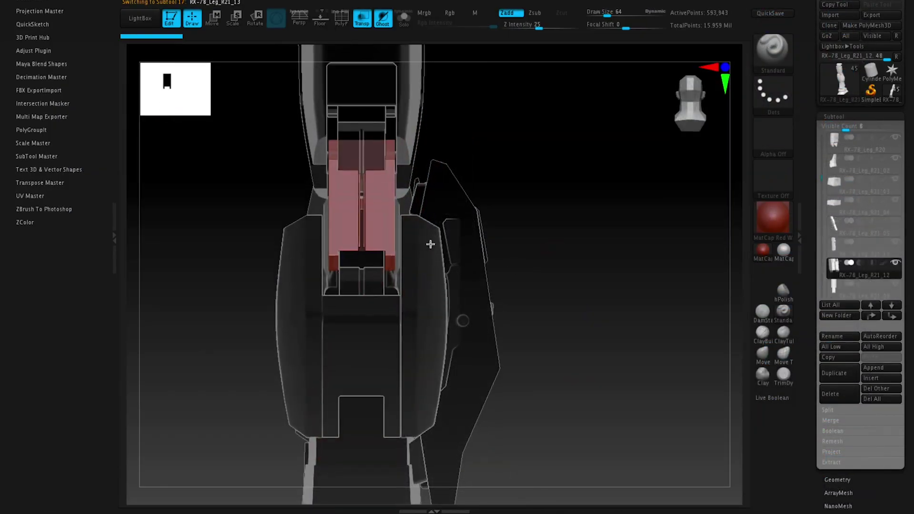
alt+drag(567, 254, 591, 273)
mouse_move(554, 232)
mouse_down()
mouse_move(598, 224)
mouse_move(586, 214)
mouse_move(569, 228)
mouse_move(626, 223)
mouse_move(620, 232)
mouse_move(570, 235)
mouse_up()
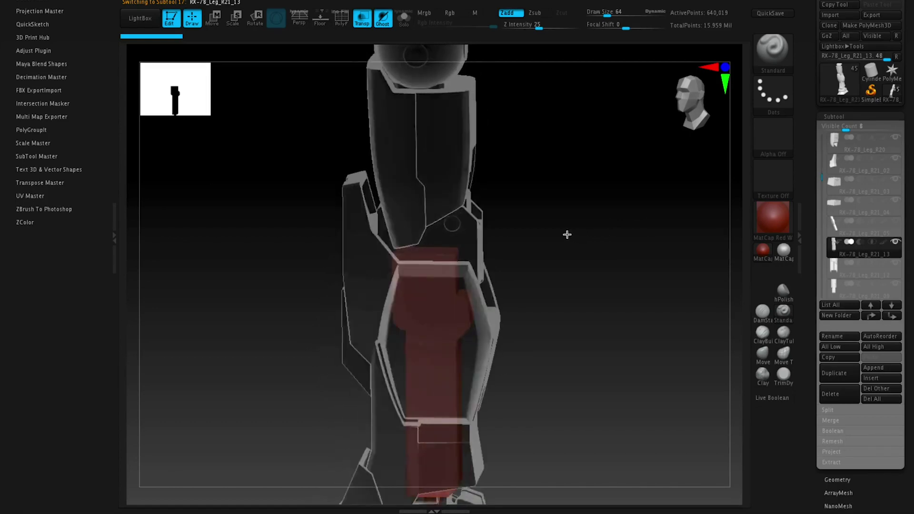
drag(499, 233, 479, 233)
drag(532, 183, 529, 221)
Step between the subtools RX-78_Leg_R21_09, RX-78_Leg_R21_12 and RX-78_Leg_R21_13 to examine how the inner knee parts connect
key(Down)
key(Down)
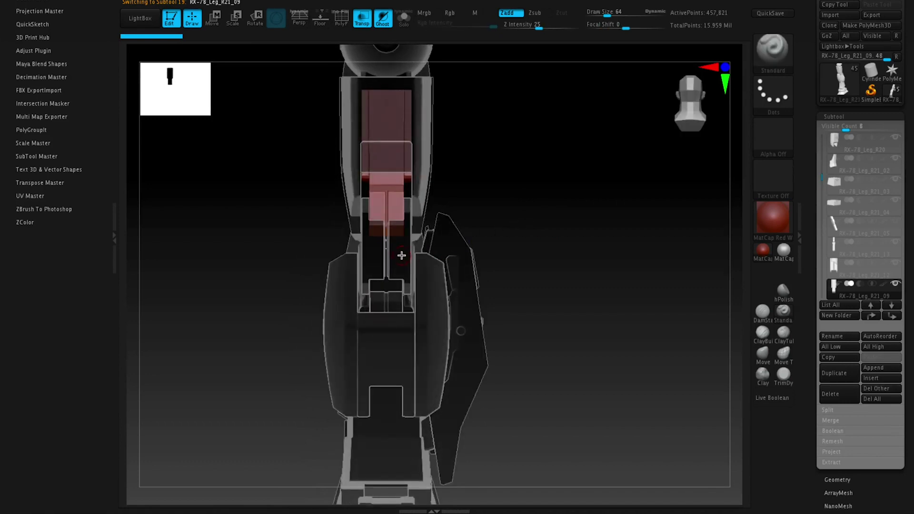
key(Up)
key(Up)
key(Down)
drag(524, 206, 350, 305)
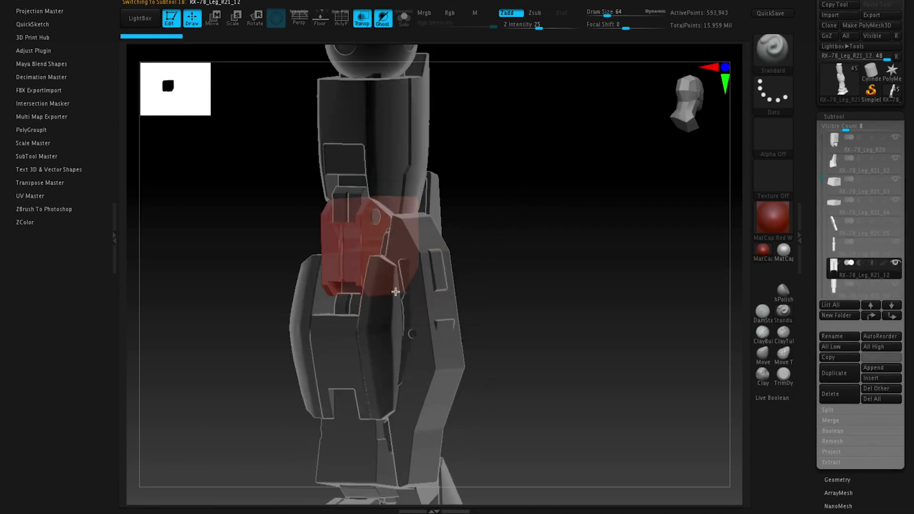
key(Up)
shift+drag(524, 216, 549, 257)
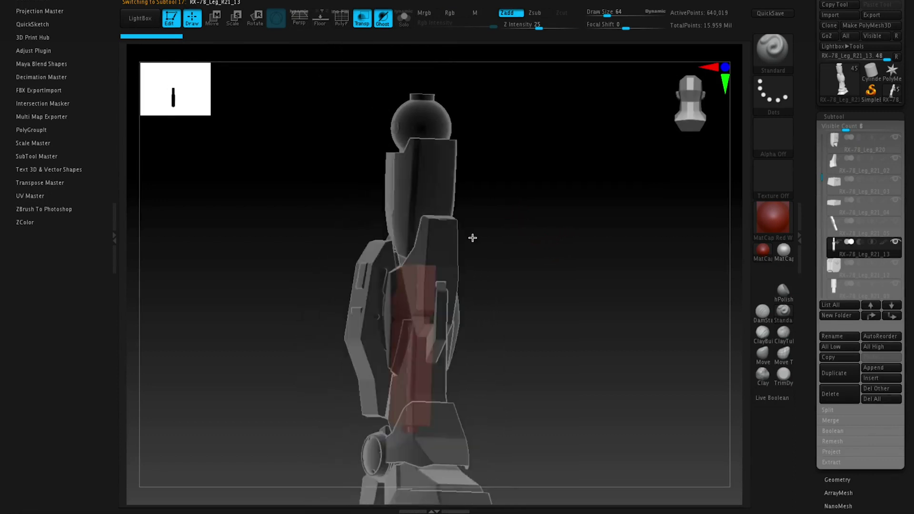
Select the thigh armour subtool RX-78_Leg_R20 and move it away from the inner thigh frame
key(Up)
key(Up)
key(Up)
key(Up)
key(Up)
drag(523, 226, 664, 156)
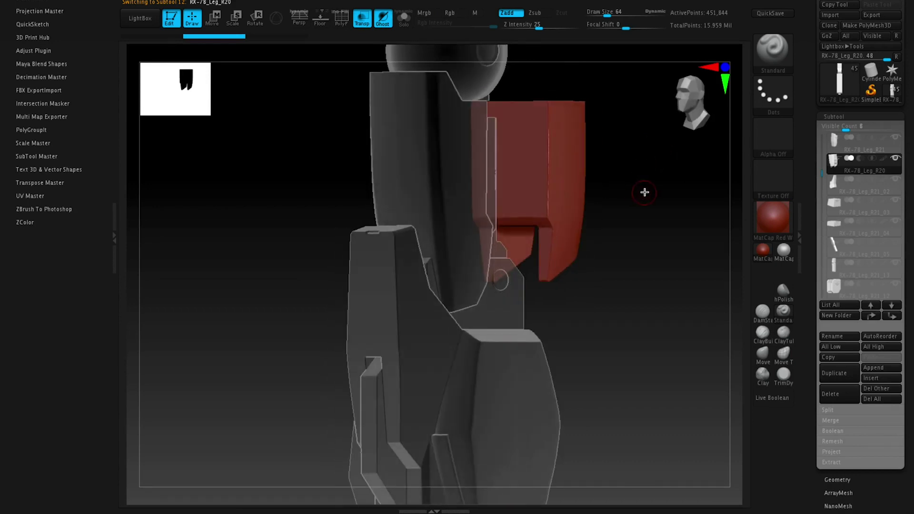
Choose ClipRect as the active clipping brush
ctrl+shift+click(772, 52)
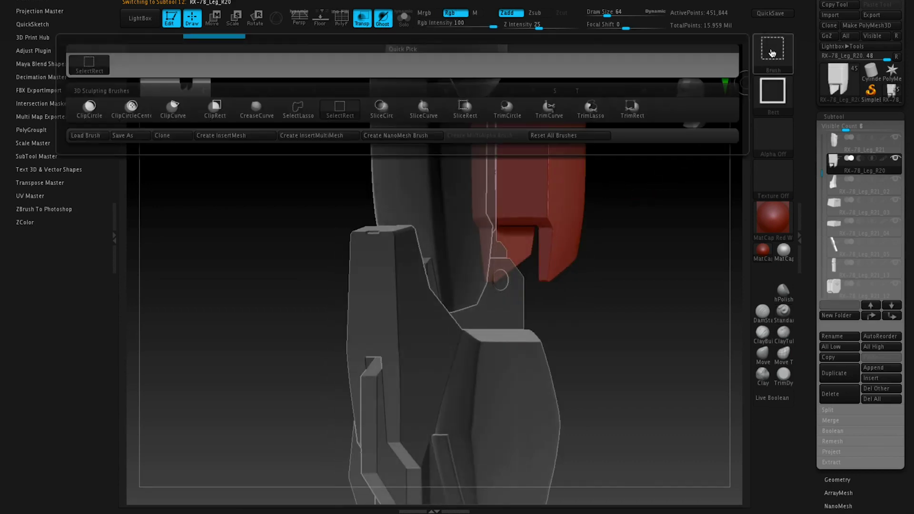
click(216, 112)
drag(649, 147, 636, 144)
Select the inner thigh frame RX-78_Leg_R21_09, then the hip ball joint, and examine how they fit together in side view
alt+click(489, 192)
drag(656, 183, 573, 175)
drag(668, 165, 642, 154)
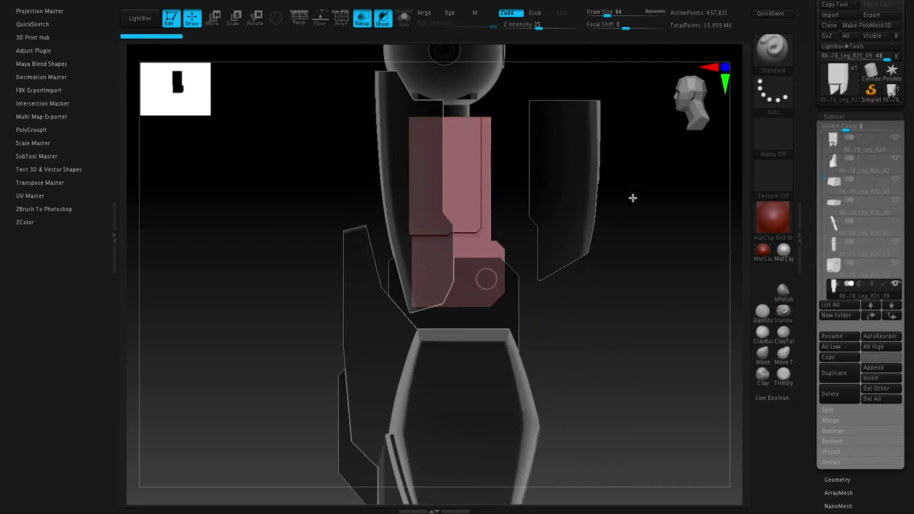
alt+drag(634, 188, 626, 235)
mouse_move(613, 153)
mouse_down()
mouse_move(592, 177)
mouse_move(603, 163)
mouse_up()
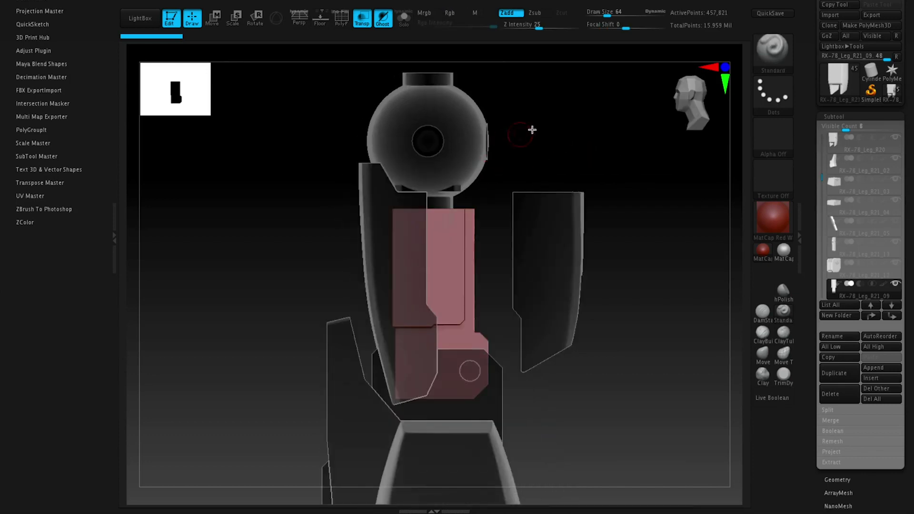
drag(532, 130, 530, 134)
alt+click(438, 155)
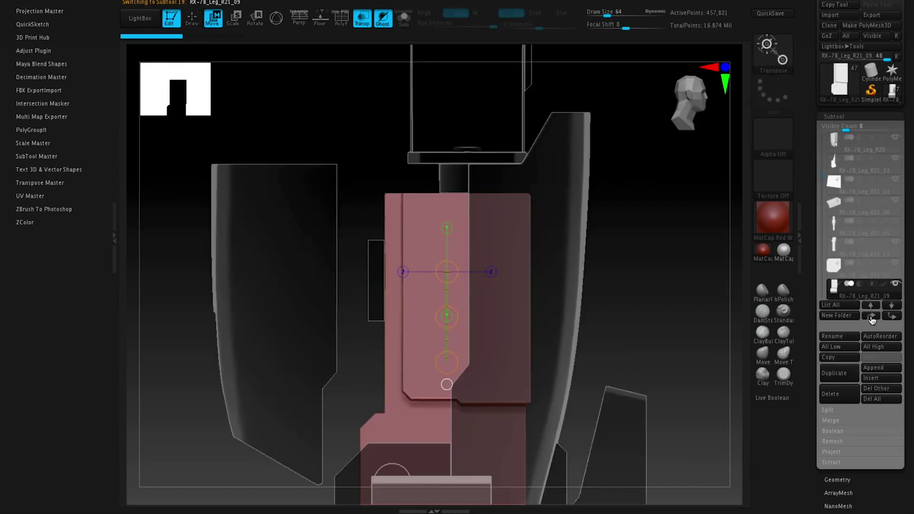
Move the RX-78_Leg_R21_09 subtool up the list to directly below RX-78_Leg_R20
click(871, 316)
click(871, 316)
click(872, 316)
click(873, 316)
click(874, 315)
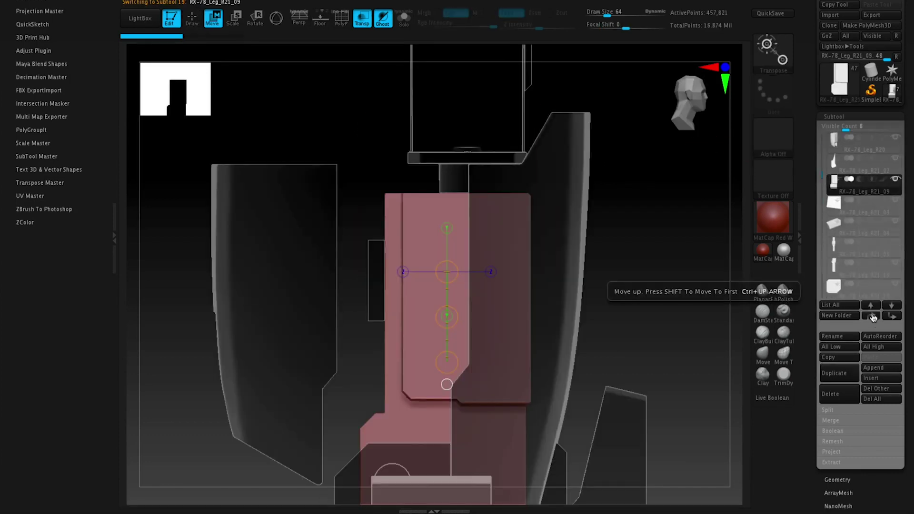
click(873, 316)
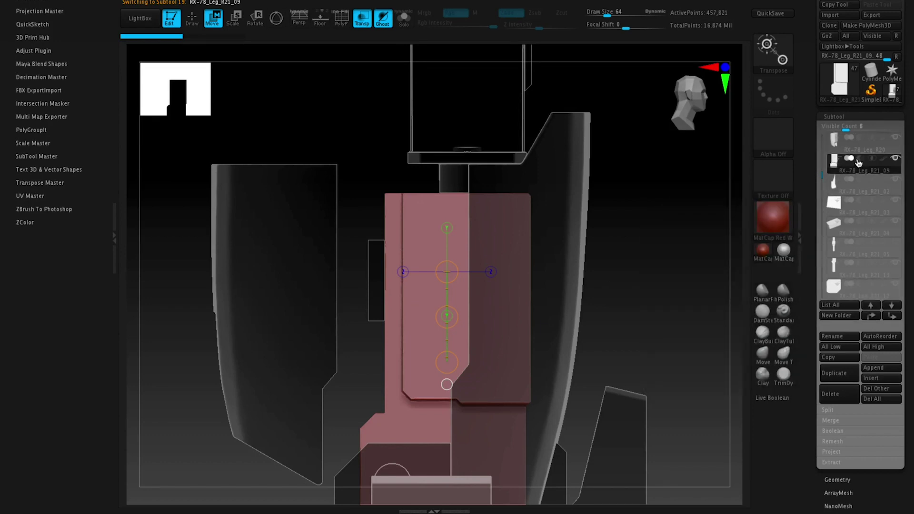
Select the thigh armour subtool RX-78_Leg_R20 and undo its move away from the thigh
mouse_move(863, 152)
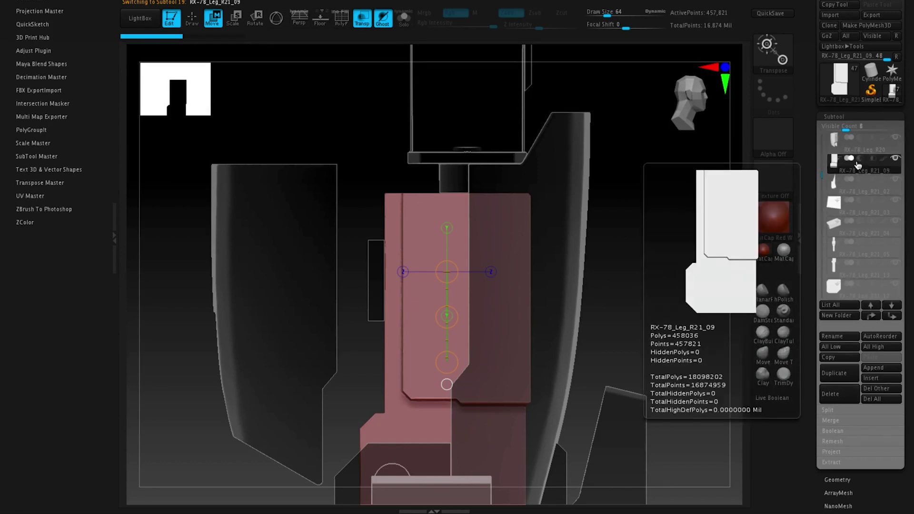
click(852, 150)
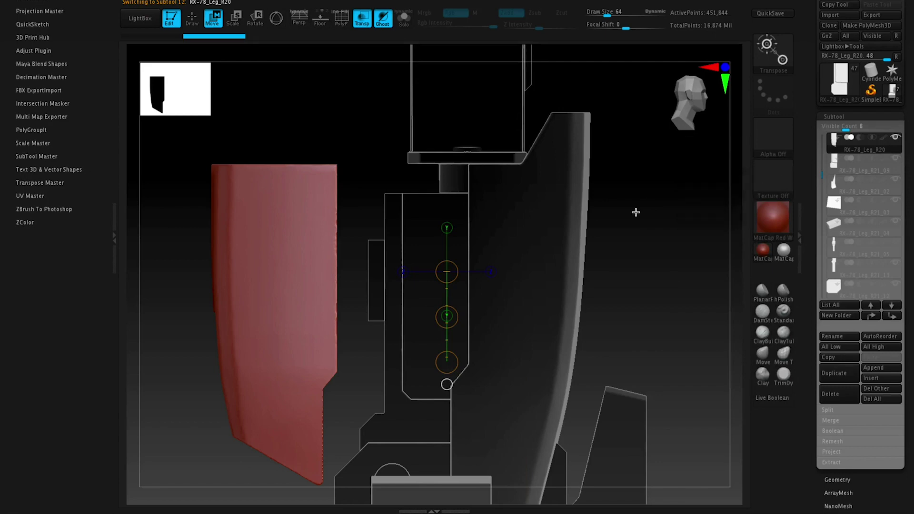
key(ctrl+z)
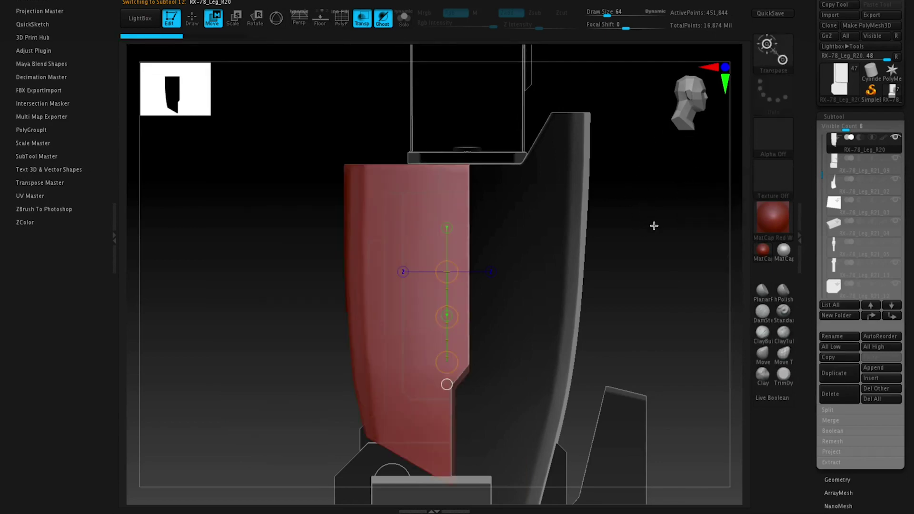
Merge the inner frame RX-78_Leg_R21_09 into the thigh armour RX-78_Leg_R20 and isolate the merged subtool
drag(653, 242, 682, 220)
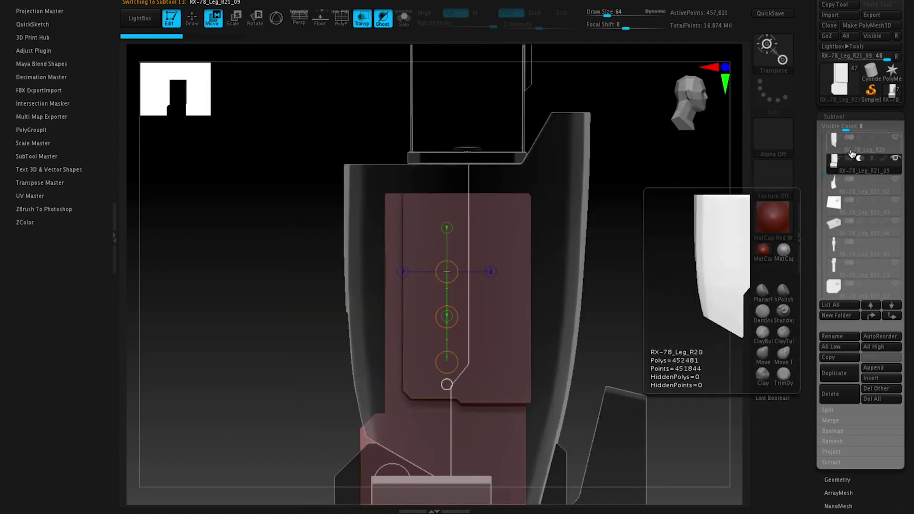
click(851, 152)
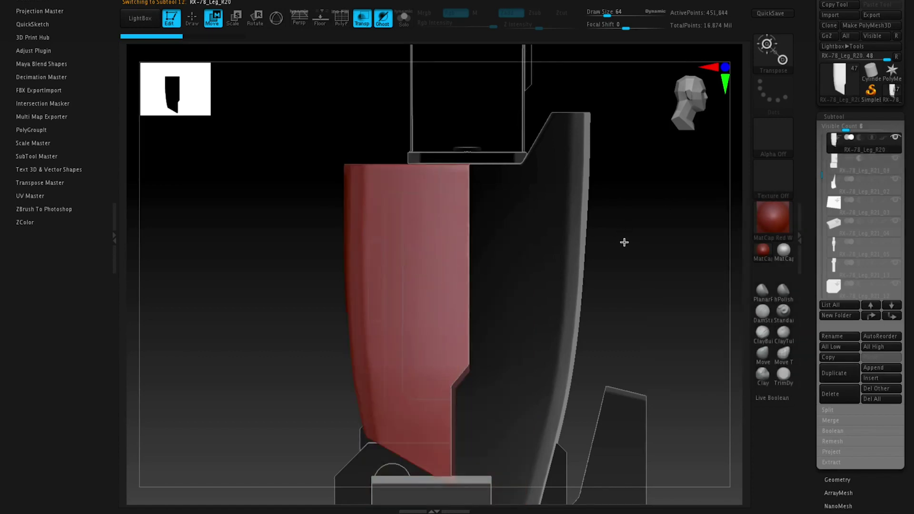
key(1)
click(612, 332)
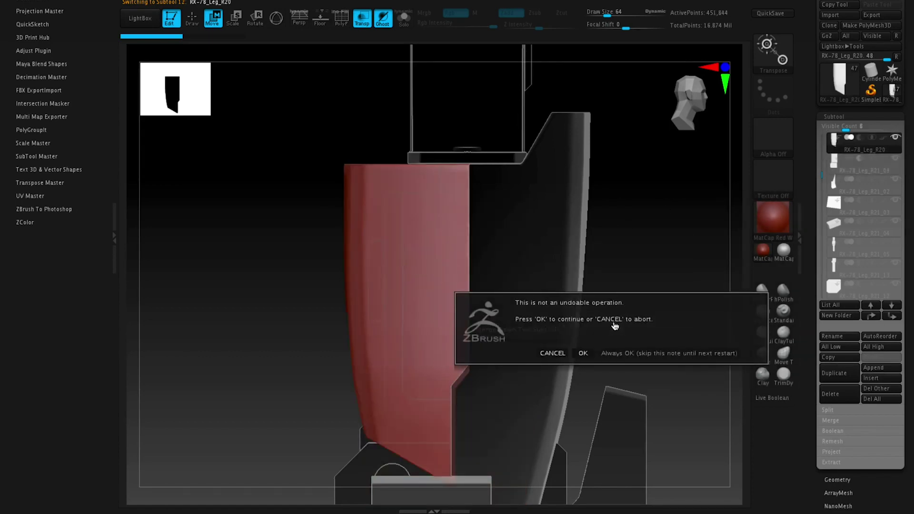
click(614, 351)
key(shift+ctrl+s)
drag(648, 303, 623, 285)
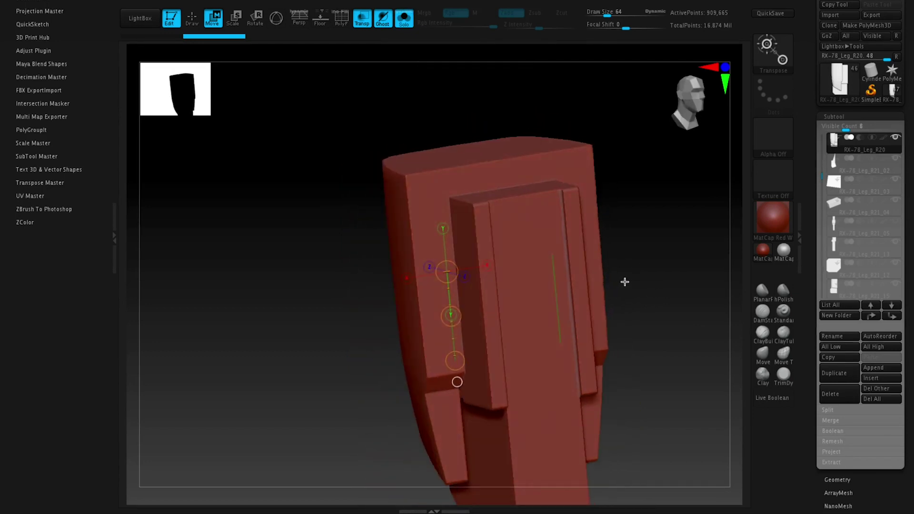
DynaMesh the merged subtool to subtract the inner frame's shape from the thigh armour
key(q)
key(space)
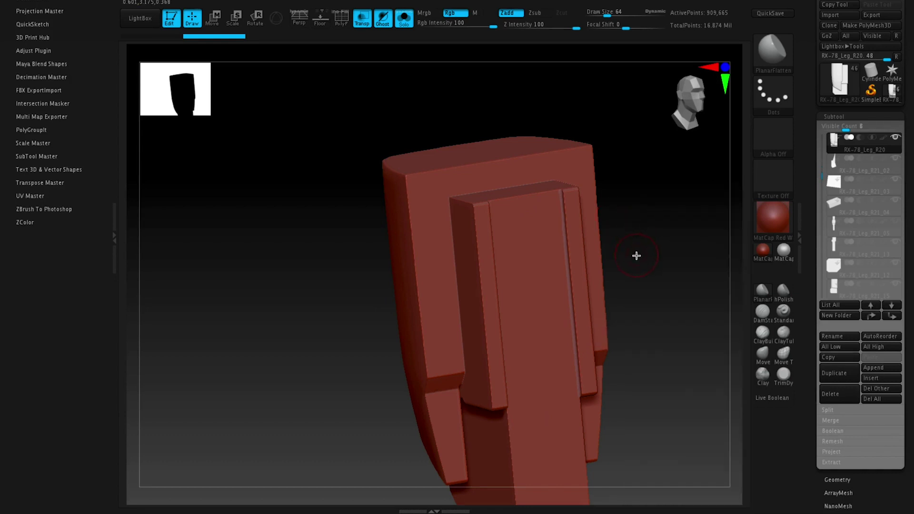
key(space)
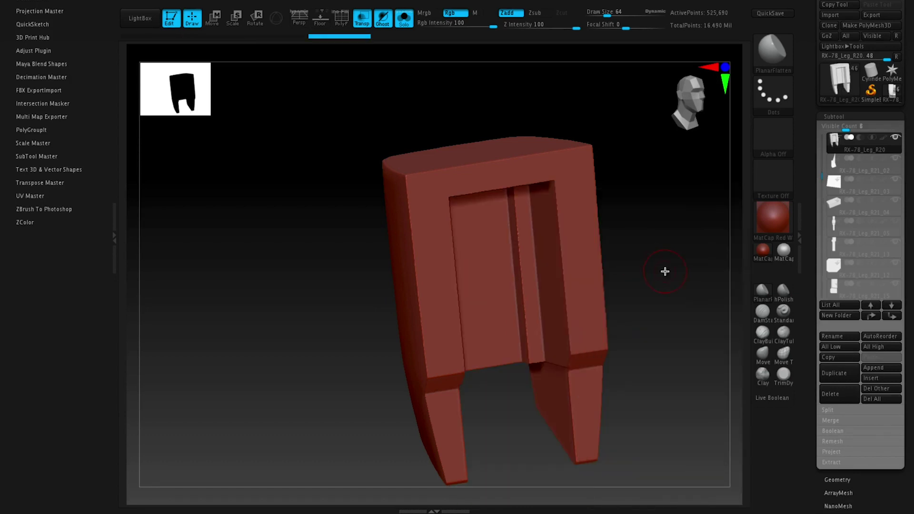
Display the carved thigh armour's polygroups and examine the inside of its cavity from several angles
mouse_move(672, 282)
mouse_down()
mouse_move(642, 198)
mouse_move(665, 238)
mouse_move(682, 239)
mouse_move(689, 226)
mouse_move(652, 271)
mouse_move(658, 259)
mouse_up()
key(shift+f)
key(ctrl+s)
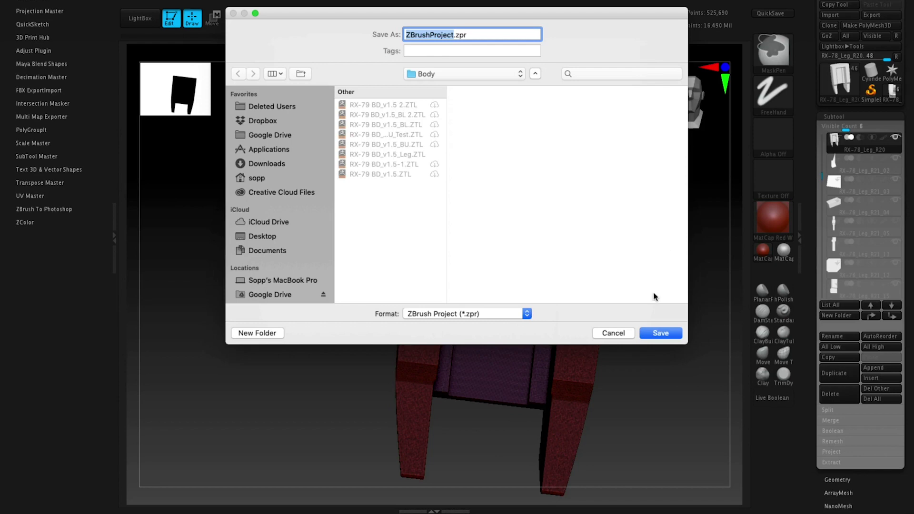
click(614, 333)
mouse_move(657, 278)
mouse_down()
mouse_move(652, 242)
mouse_move(665, 209)
mouse_move(687, 247)
mouse_move(628, 262)
mouse_move(664, 306)
mouse_move(644, 288)
mouse_move(652, 268)
mouse_move(632, 296)
mouse_move(621, 275)
mouse_move(644, 279)
mouse_up()
drag(652, 292, 522, 237)
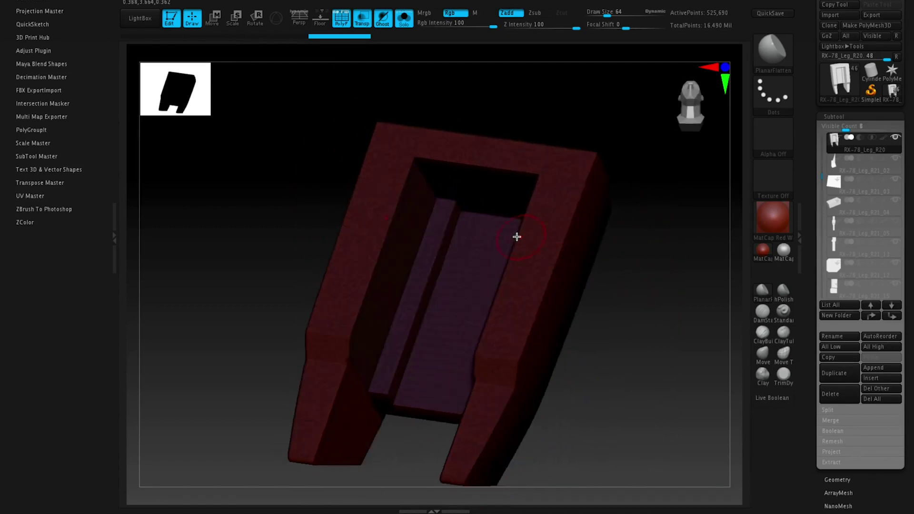
drag(284, 236, 391, 260)
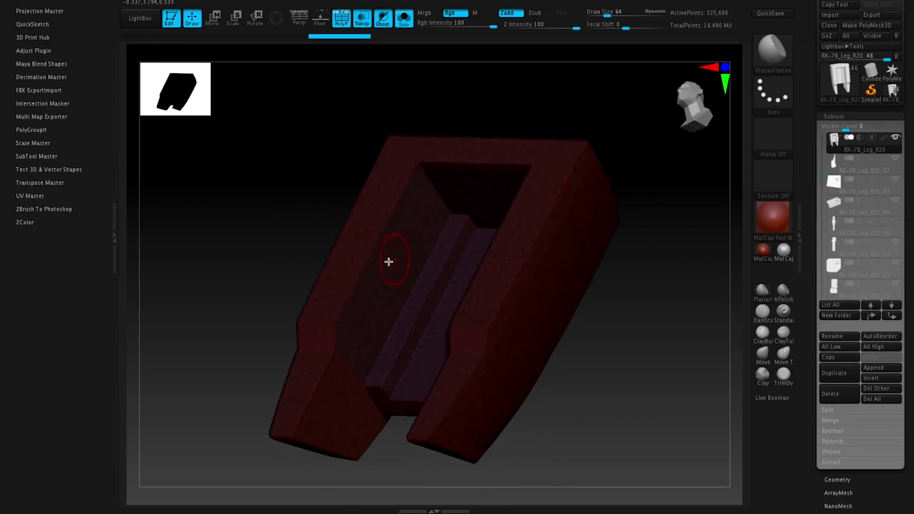
mouse_move(291, 227)
mouse_down()
mouse_move(281, 232)
mouse_move(295, 249)
mouse_move(380, 281)
mouse_up()
Isolate the cavity faces of the thigh armour, regroup them as a new polygroup and show the whole mesh again
ctrl+shift+click(357, 319)
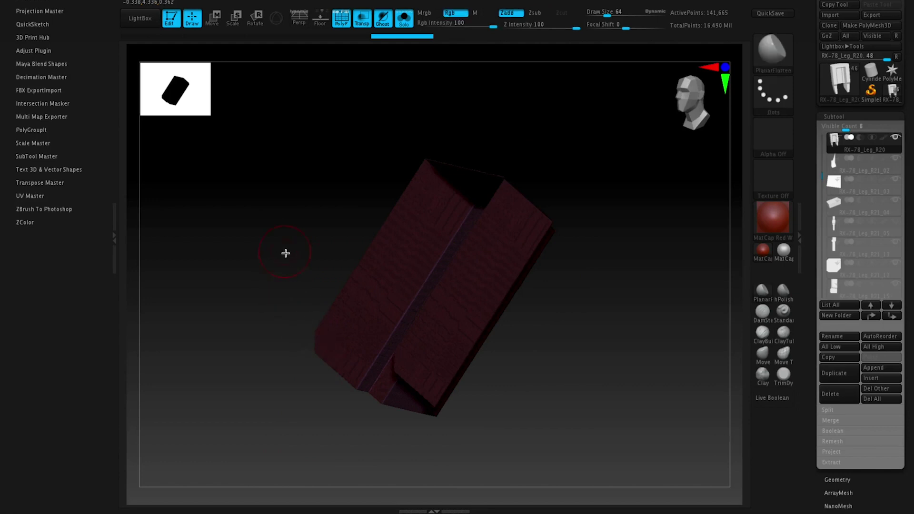
drag(284, 251, 306, 265)
ctrl+click(294, 285)
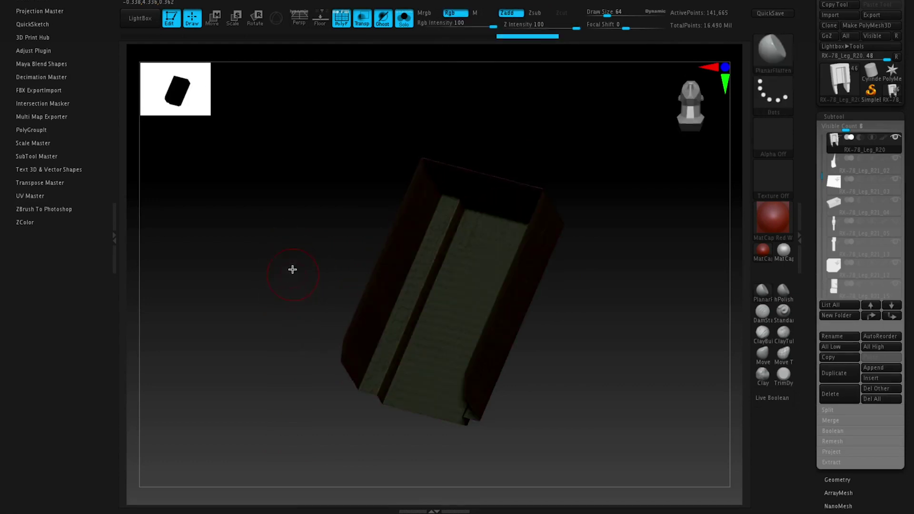
key(ctrl+z)
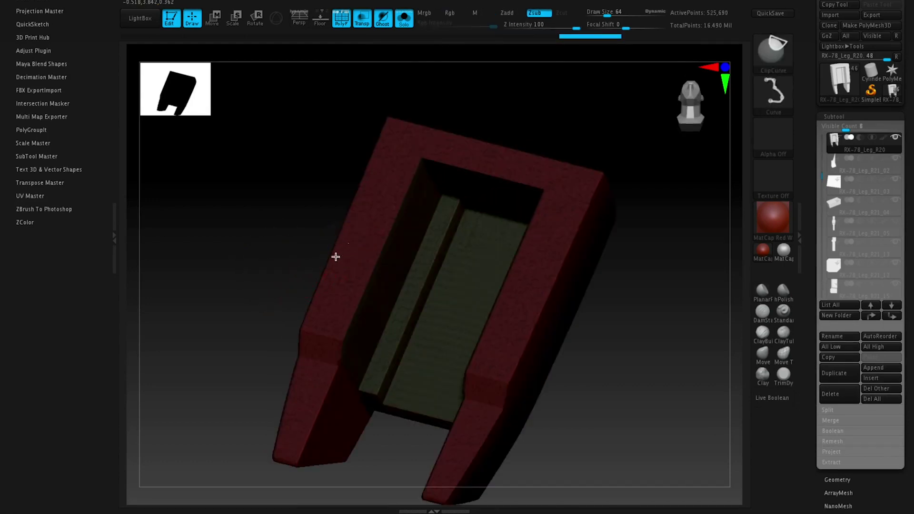
Examine the thigh armour's cavity with and without polygroup display, and clear any mask on the mesh
key(shift+f)
drag(267, 277, 661, 221)
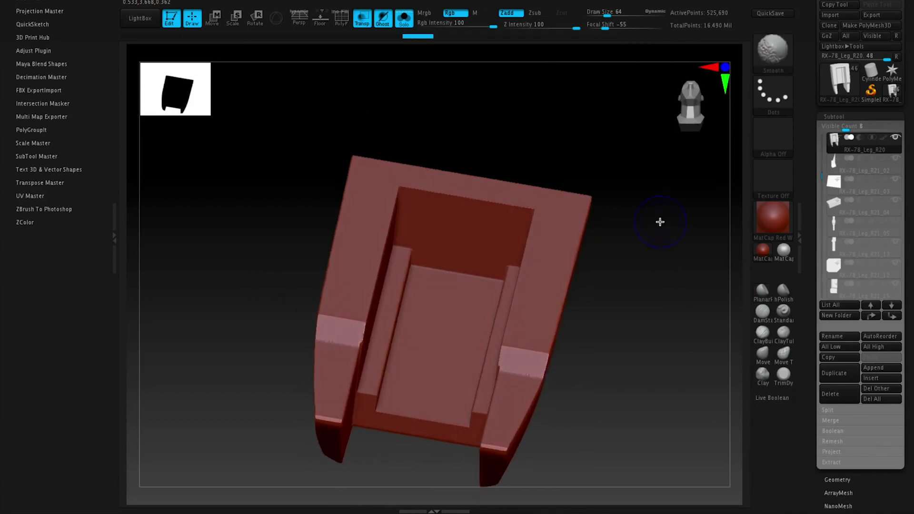
key(shift+f)
mouse_move(651, 266)
mouse_down()
mouse_move(644, 261)
mouse_move(657, 291)
mouse_up()
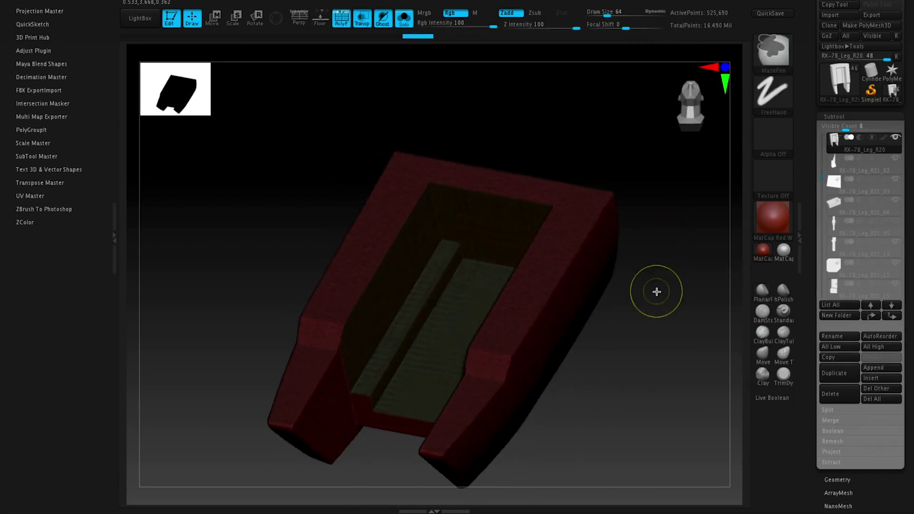
ctrl+click(655, 292)
mouse_move(643, 308)
mouse_down()
mouse_move(657, 310)
mouse_move(661, 265)
mouse_move(667, 318)
mouse_move(614, 279)
mouse_move(620, 306)
mouse_move(642, 298)
mouse_move(614, 279)
mouse_move(661, 310)
mouse_move(653, 304)
mouse_up()
ctrl+click(661, 310)
ctrl+drag(627, 252, 672, 338)
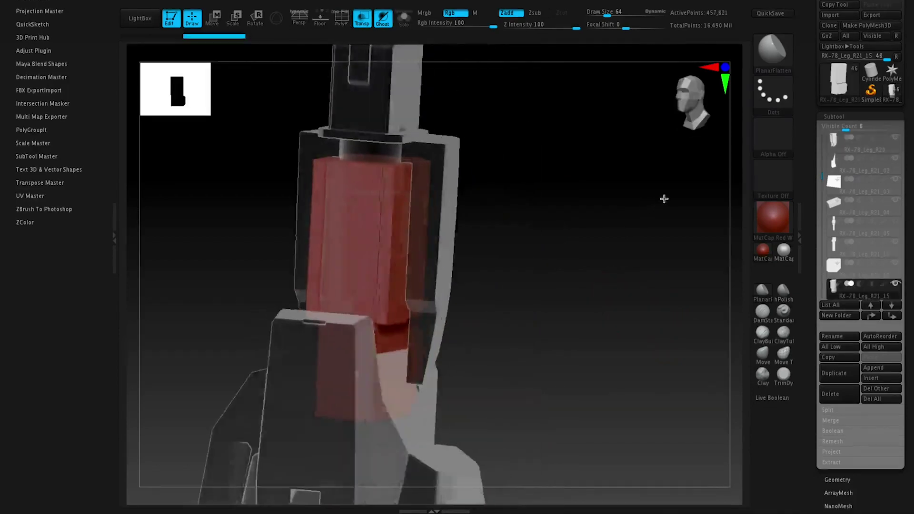
Show the other half of the thigh armour and select the inner frame RX-78_Leg_R21_15 in side view
drag(663, 198, 625, 192)
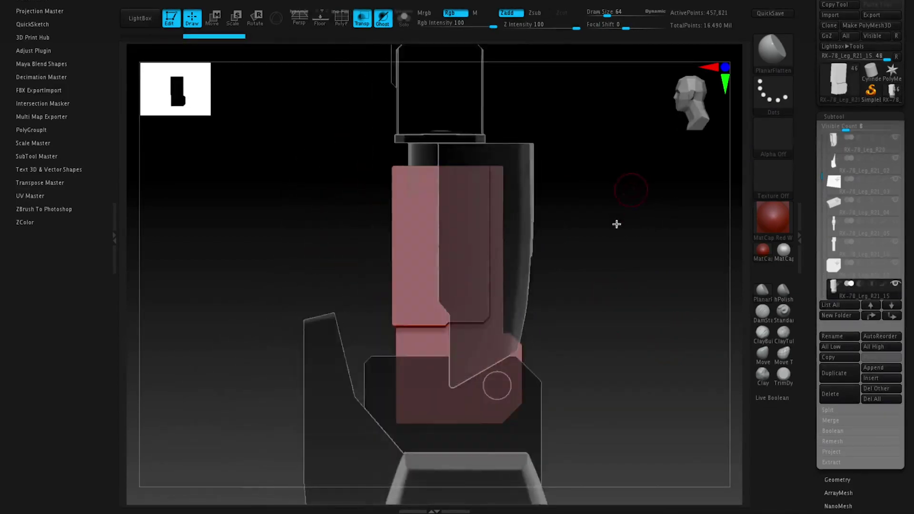
click(886, 152)
drag(616, 224, 614, 251)
alt+click(366, 145)
alt+click(592, 262)
alt+click(536, 327)
drag(679, 272, 668, 244)
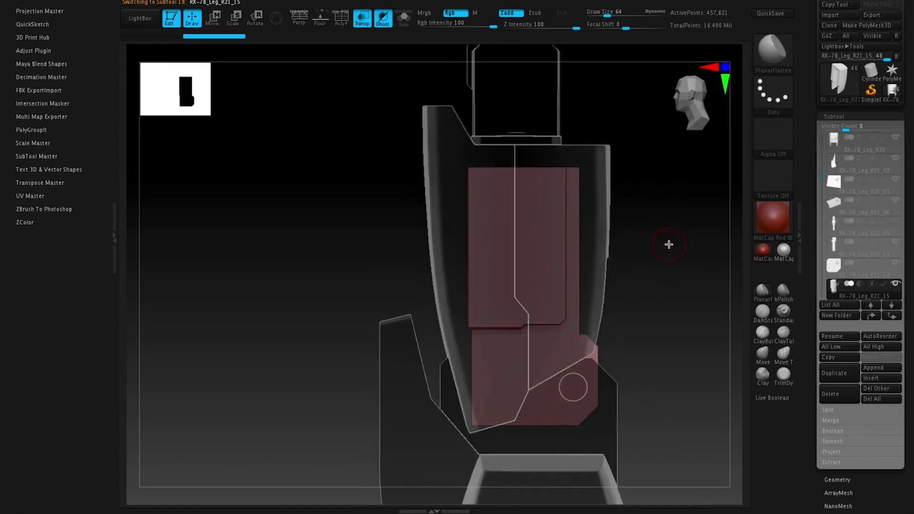
Isolate the inner frame RX-78_Leg_R21_15 and face it squarely from the front
key(shift+t)
key(shift+t)
key(shift+s)
mouse_move(669, 243)
mouse_down()
mouse_move(694, 244)
mouse_move(676, 251)
mouse_move(628, 229)
mouse_move(665, 259)
mouse_move(638, 273)
mouse_move(638, 294)
mouse_move(638, 271)
mouse_move(614, 396)
mouse_up()
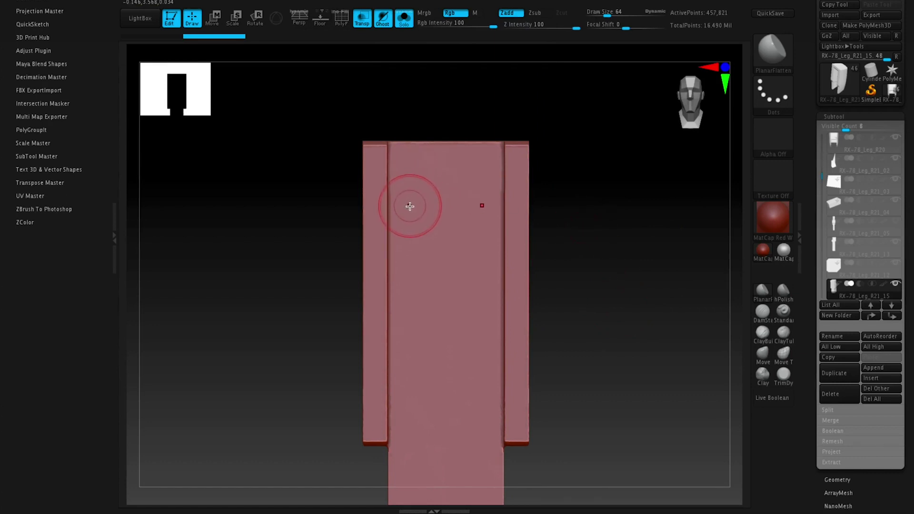
Flatten one side strip of the inner frame flush with the centre face using the PlanarFlatten brush
drag(386, 214, 373, 143)
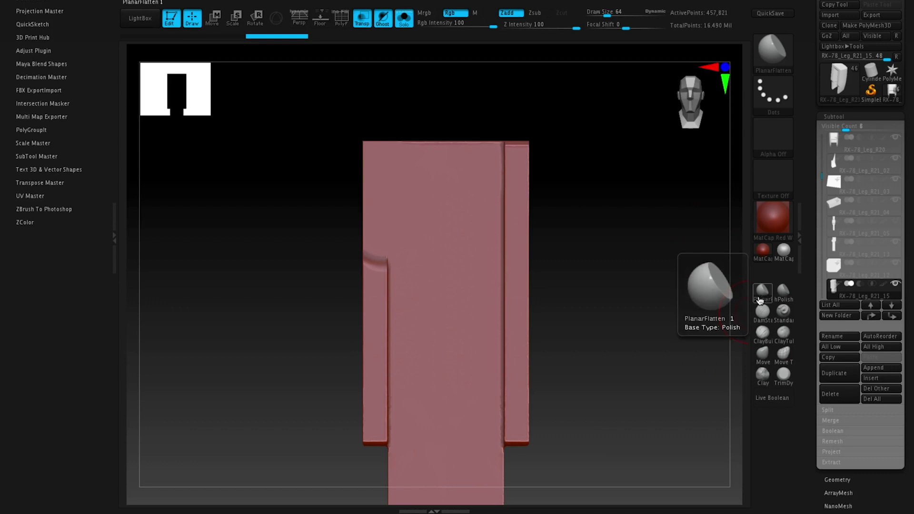
mouse_move(403, 290)
mouse_down()
mouse_move(370, 286)
mouse_move(388, 351)
mouse_up()
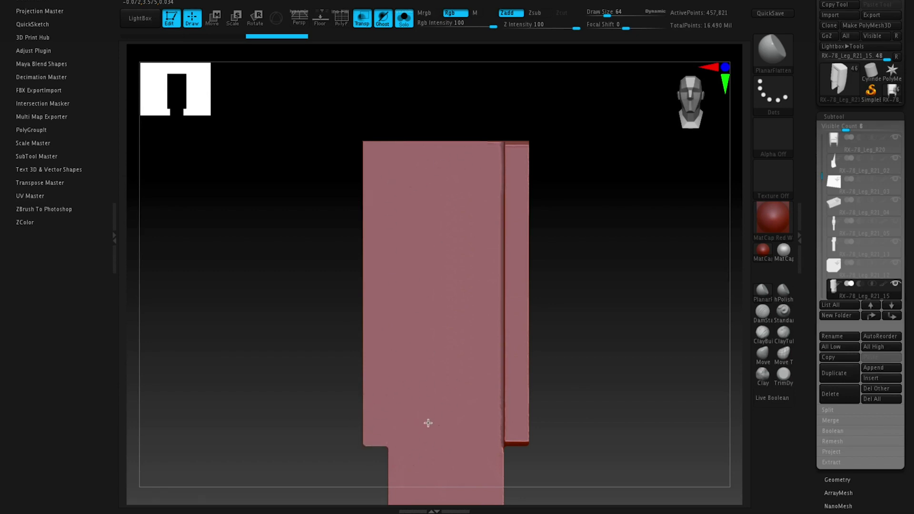
mouse_move(333, 238)
mouse_down()
mouse_move(286, 292)
mouse_move(271, 352)
mouse_move(265, 284)
mouse_move(288, 302)
mouse_up()
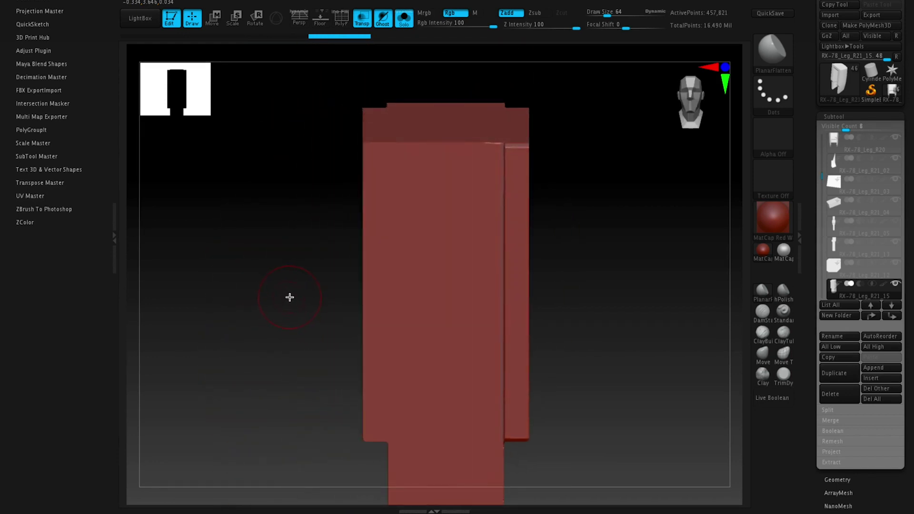
Rebuild the inner frame with DynaMesh and check its surface with the polygroup display
ctrl+drag(260, 239, 294, 318)
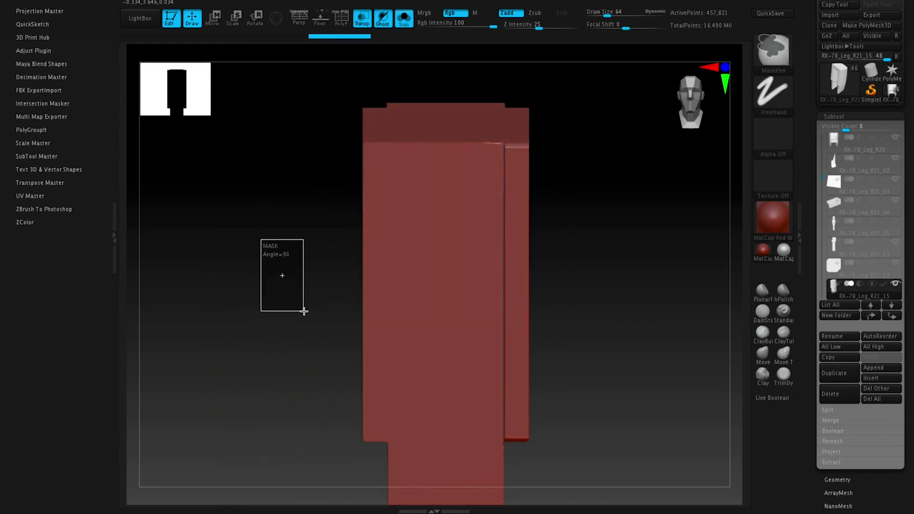
ctrl+drag(311, 311, 350, 326)
mouse_move(288, 300)
mouse_down()
mouse_move(274, 359)
mouse_move(265, 295)
mouse_move(273, 313)
mouse_move(283, 273)
mouse_move(285, 339)
mouse_move(407, 213)
mouse_up()
key(shift+f)
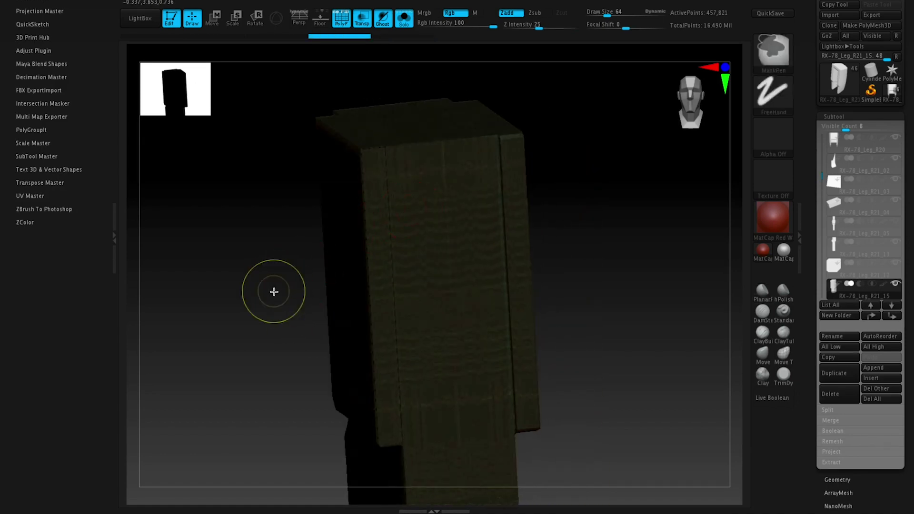
mouse_move(273, 292)
mouse_down()
mouse_move(259, 300)
mouse_move(308, 278)
mouse_move(287, 279)
mouse_move(415, 243)
mouse_up()
key(shift+f)
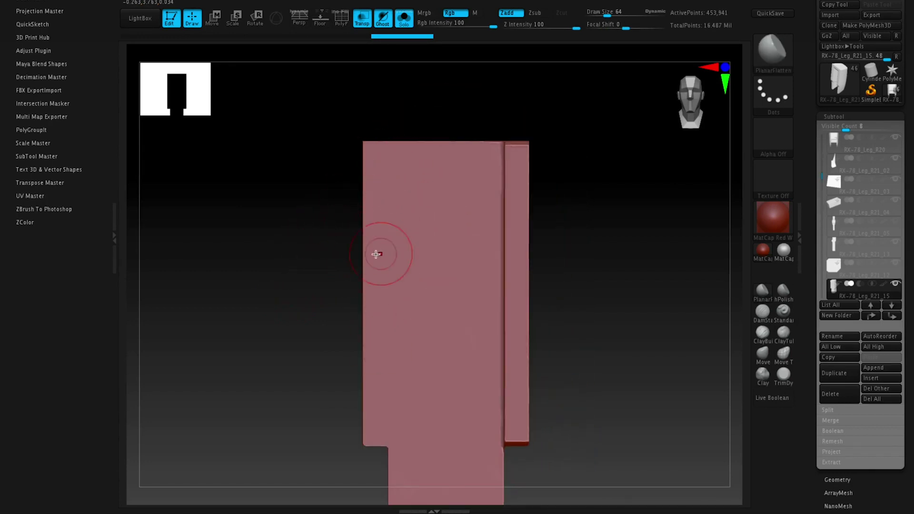
Apply Mirror And Weld to the inner frame to copy the flattened side onto the opposite side
mouse_move(340, 312)
mouse_down()
mouse_move(285, 338)
mouse_move(309, 333)
mouse_up()
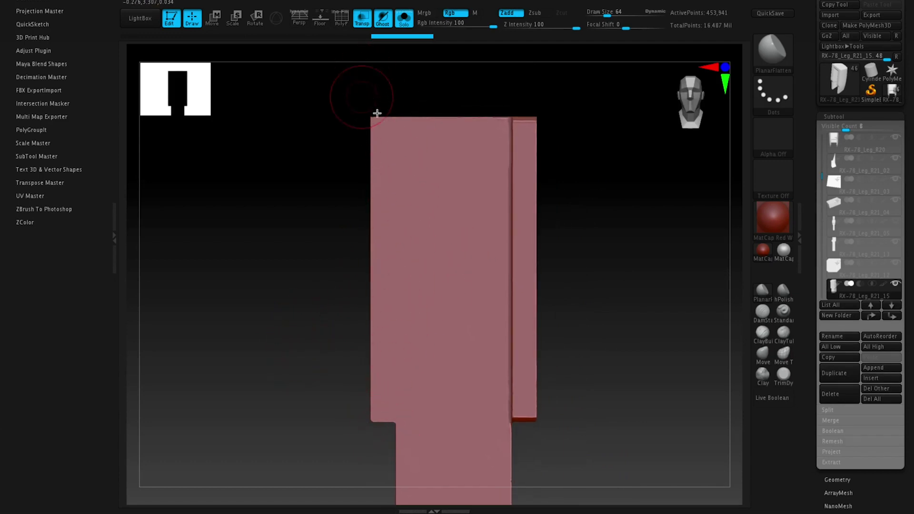
drag(319, 230, 364, 190)
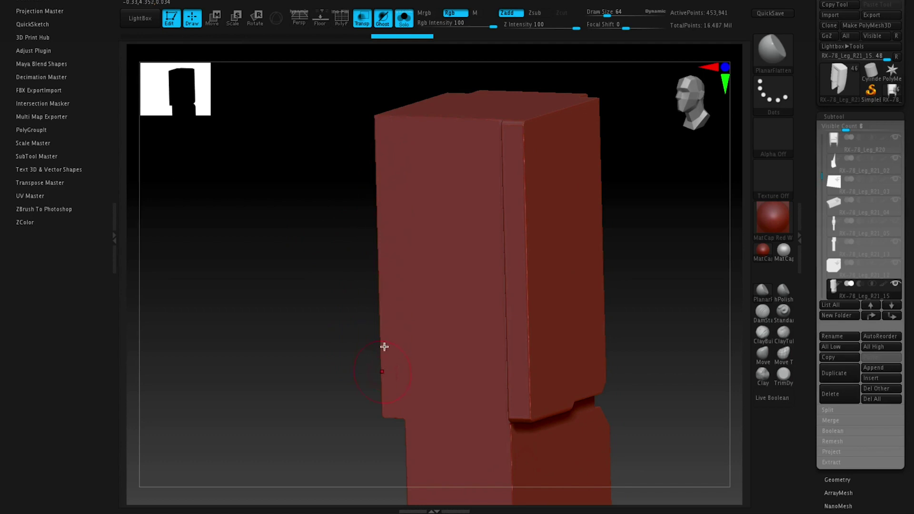
shift+drag(332, 300, 312, 283)
drag(619, 169, 594, 208)
key(space)
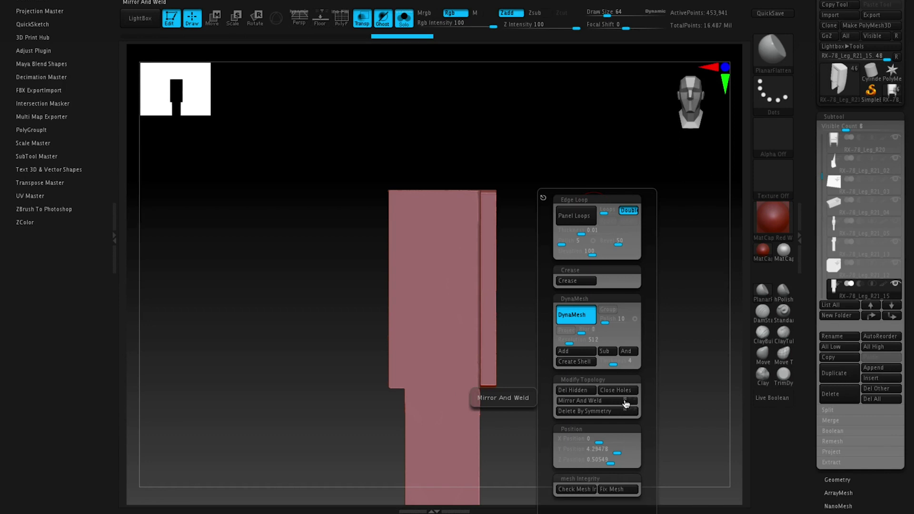
click(589, 403)
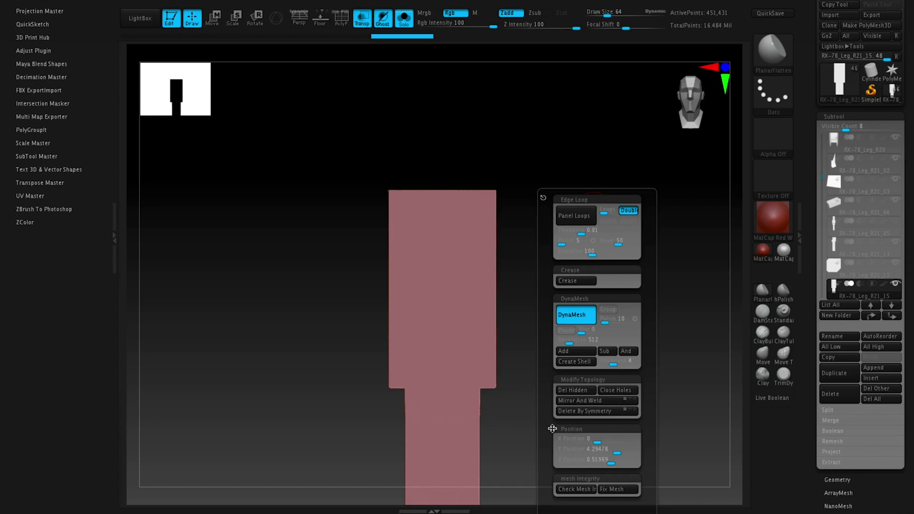
mouse_move(524, 366)
mouse_down()
mouse_move(546, 348)
mouse_move(570, 349)
mouse_move(588, 322)
mouse_up()
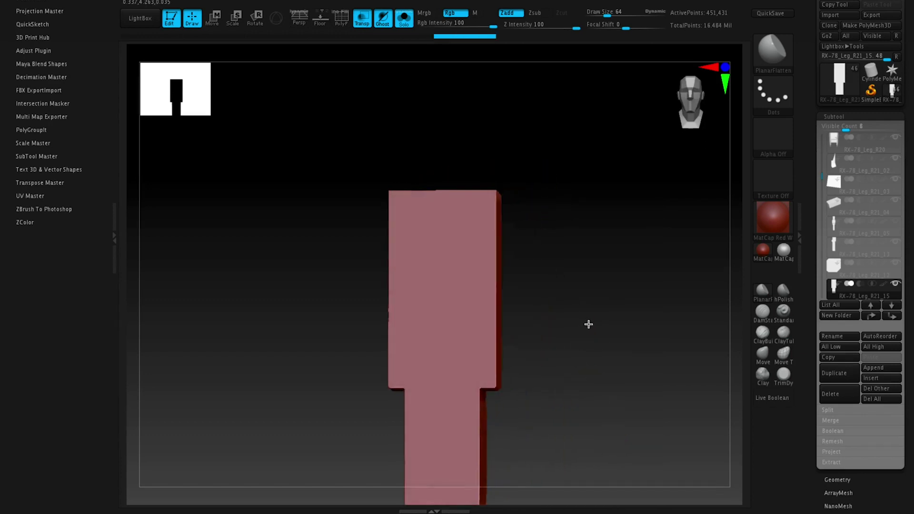
mouse_move(589, 357)
shift+mouse_down()
mouse_move(595, 363)
mouse_move(588, 339)
shift+mouse_up()
Undo the mirroring, the DynaMesh update and the one-sided flattening of the inner frame
key(ctrl+z)
key(ctrl+z)
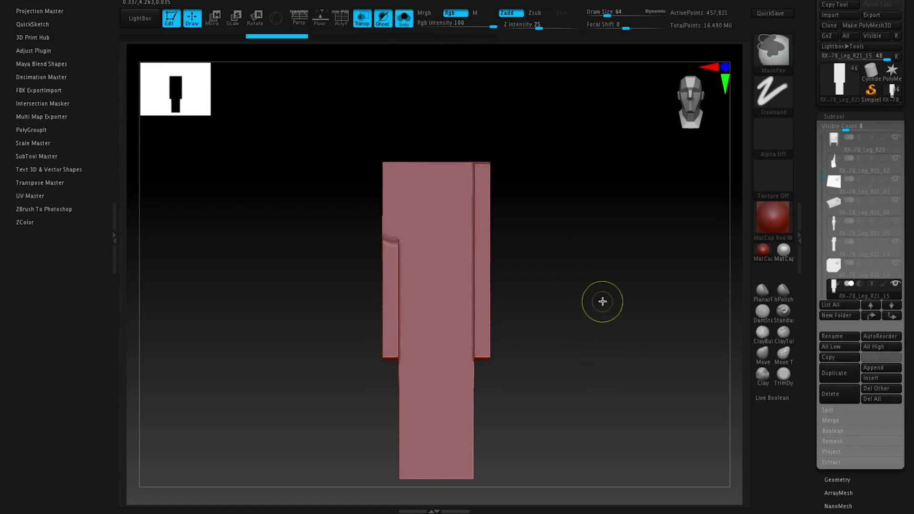
key(ctrl+z)
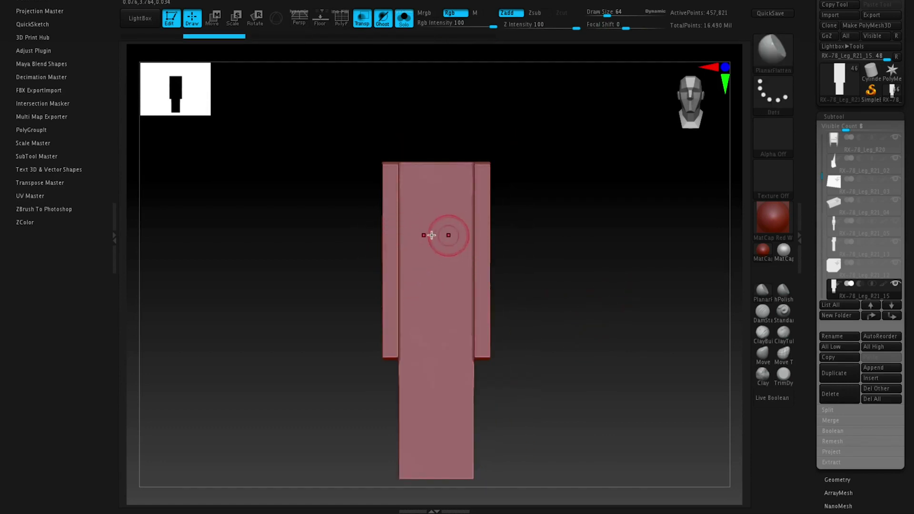
Flatten both side strips of the inner frame flush with its front face symmetrically using PlanarFlatten
drag(616, 251, 565, 234)
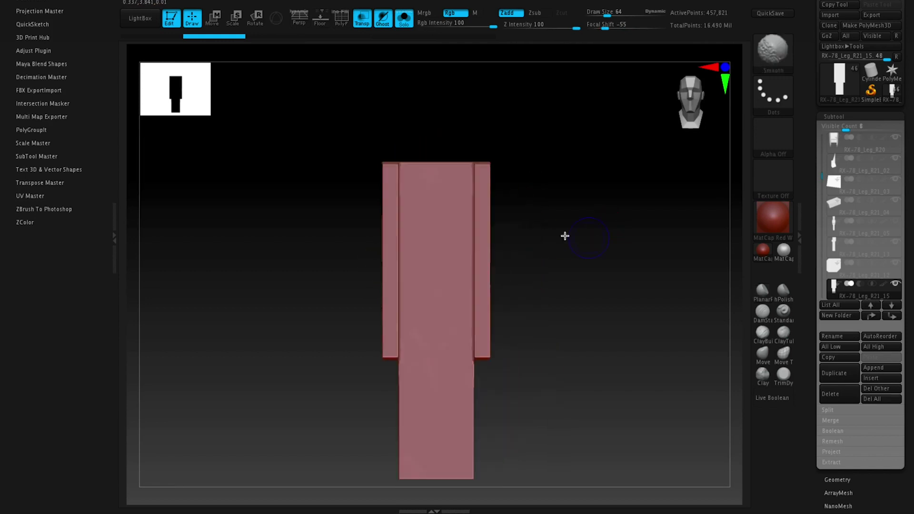
mouse_move(426, 302)
mouse_down()
mouse_move(395, 236)
mouse_move(395, 179)
mouse_move(406, 220)
mouse_move(386, 245)
mouse_up()
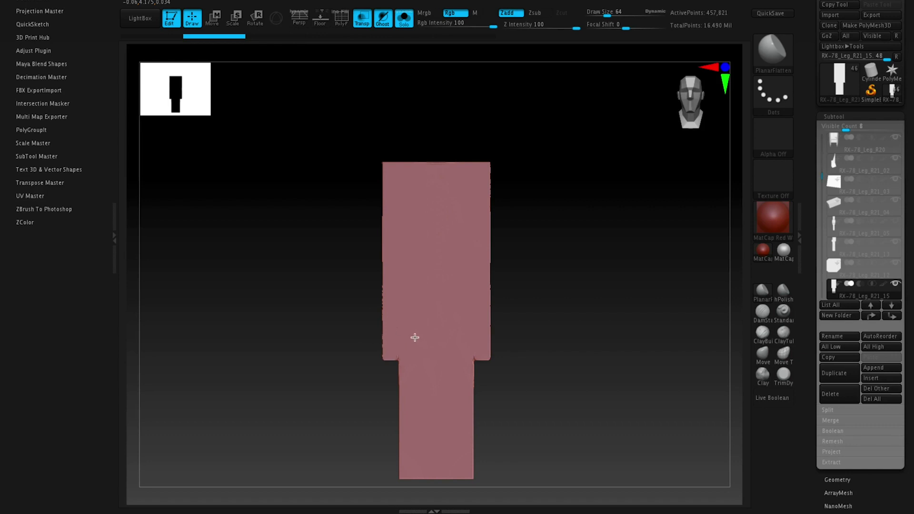
drag(409, 339, 404, 328)
View the flattened inner frame from underneath and show the surrounding leg parts again
mouse_move(602, 224)
mouse_down()
mouse_move(584, 257)
mouse_move(603, 238)
mouse_move(604, 270)
mouse_move(596, 263)
mouse_move(632, 267)
mouse_move(614, 241)
mouse_move(580, 269)
mouse_move(624, 243)
mouse_move(590, 263)
mouse_move(604, 270)
mouse_move(630, 247)
mouse_move(605, 262)
mouse_move(586, 247)
mouse_move(516, 236)
mouse_move(427, 235)
mouse_move(552, 229)
mouse_move(601, 279)
mouse_move(576, 245)
mouse_move(585, 269)
mouse_move(618, 256)
mouse_move(591, 240)
mouse_move(591, 307)
mouse_move(596, 267)
mouse_up()
mouse_move(596, 268)
alt+mouse_down()
mouse_move(547, 237)
mouse_move(575, 300)
alt+mouse_up()
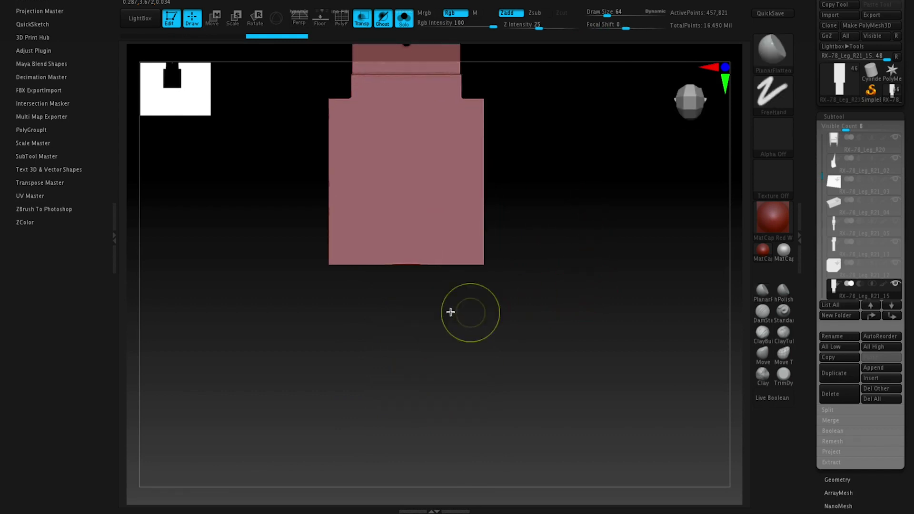
key(ctrl+shift+s)
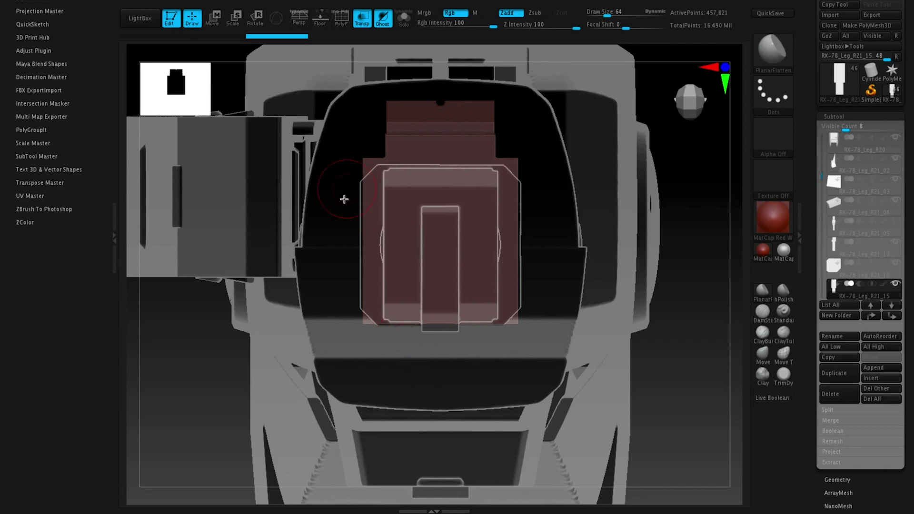
Reselect the inner frame subtool and clip its two lower corners diagonally with ClipCurve to match the neighbouring part's chamfered outline
alt+click(335, 314)
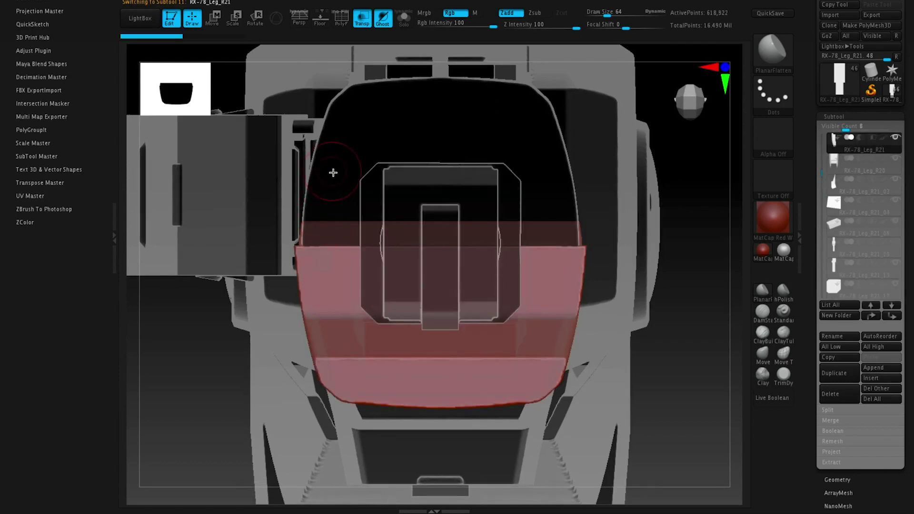
alt+click(326, 188)
drag(821, 172, 821, 189)
click(833, 205)
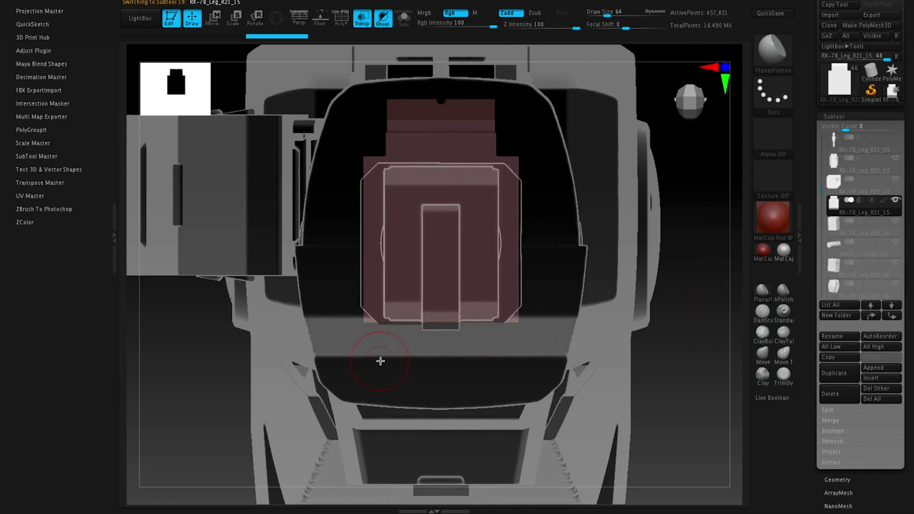
mouse_move(397, 353)
ctrl+shift+mouse_down()
mouse_move(355, 288)
mouse_move(305, 252)
mouse_move(314, 261)
ctrl+shift+mouse_up()
ctrl+shift+drag(314, 385, 331, 367)
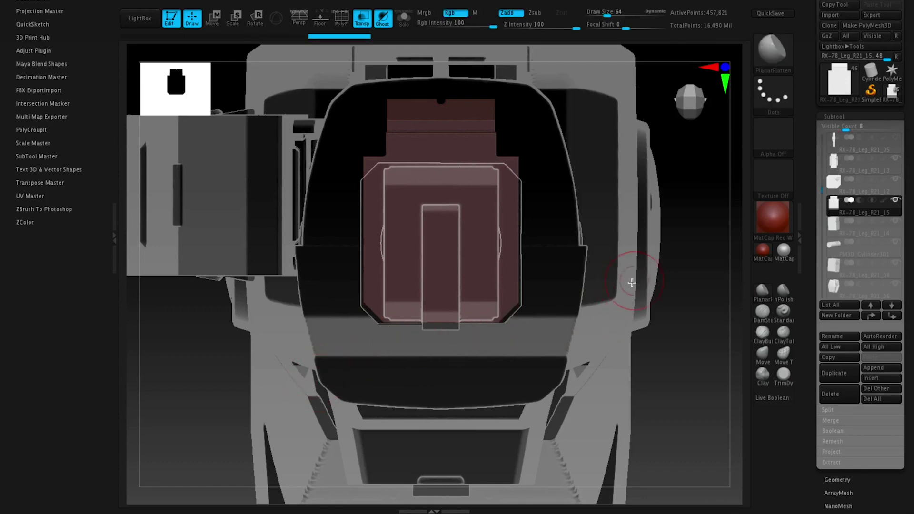
Isolate the inner frame, compare the corner clipping by undoing and redoing it, and clip its shoulder corners diagonally with ClipCurve
key(alt+s)
drag(639, 300, 632, 206)
drag(623, 276, 569, 268)
drag(365, 281, 347, 320)
key(ctrl+z)
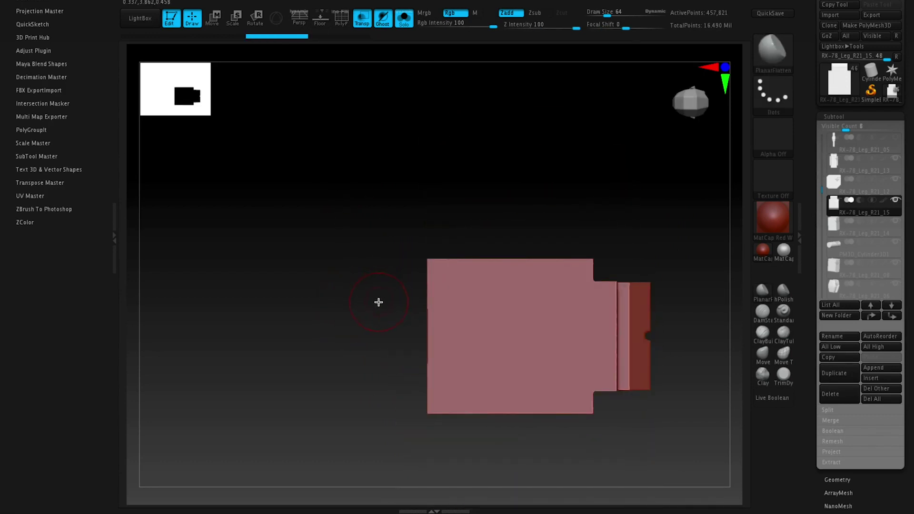
key(ctrl+shift+z)
drag(377, 309, 402, 268)
mouse_move(608, 200)
alt+mouse_down()
mouse_move(428, 156)
mouse_move(507, 203)
alt+mouse_up()
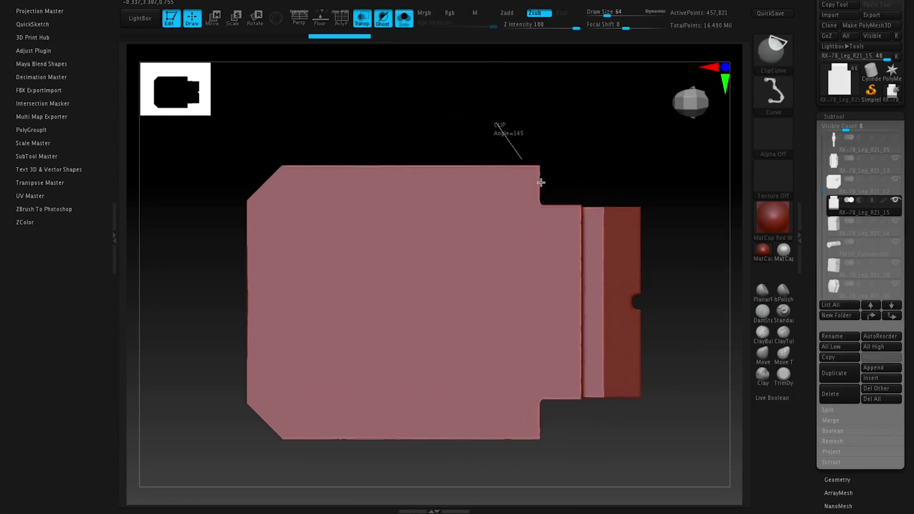
ctrl+shift+drag(581, 199, 558, 196)
shift+drag(588, 243, 591, 193)
alt+drag(592, 264, 591, 219)
drag(638, 250, 617, 258)
Duplicate the inner frame and move the copy up the subtool list to directly below the thigh armour RX-78_Leg_R21
key(n)
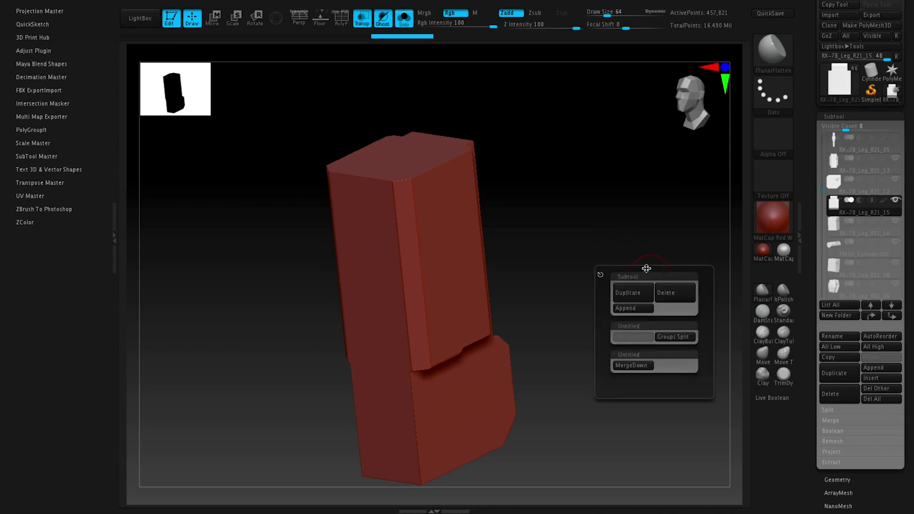
key(n)
key(n)
click(601, 291)
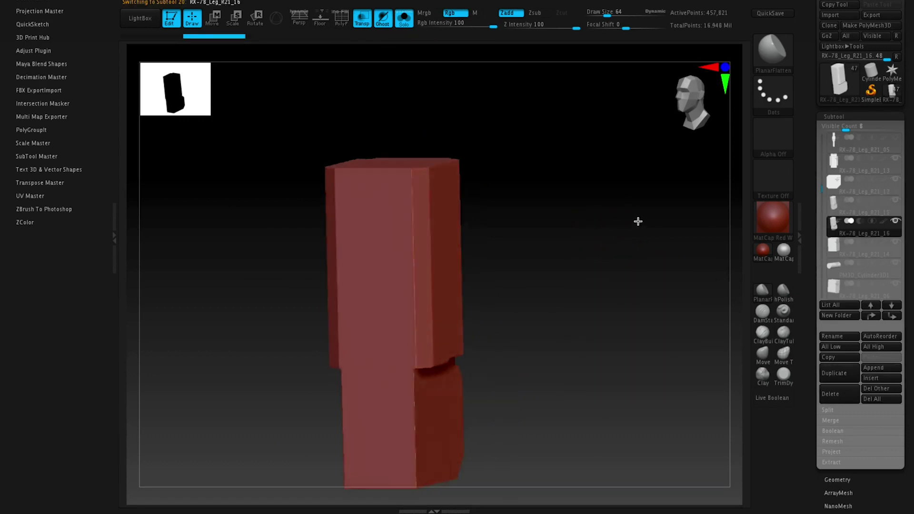
shift+drag(637, 221, 689, 210)
key(ctrl+shift+s)
mouse_move(640, 244)
mouse_down()
mouse_move(601, 253)
mouse_move(640, 235)
mouse_up()
shift+click(870, 317)
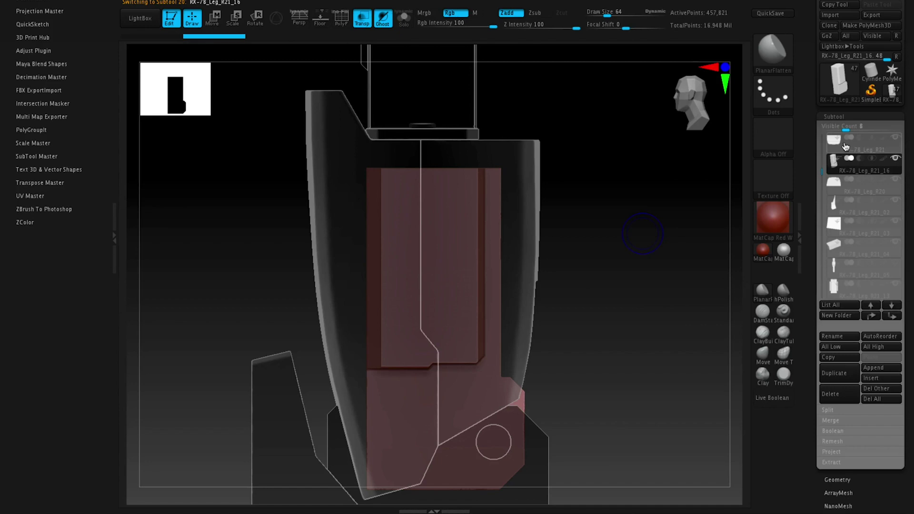
Set the inner frame copy to subtraction and merge it into the thigh armour with MergeDown
click(849, 151)
drag(683, 193, 671, 225)
mouse_move(661, 259)
mouse_down()
mouse_move(632, 221)
mouse_move(615, 247)
mouse_move(649, 264)
mouse_up()
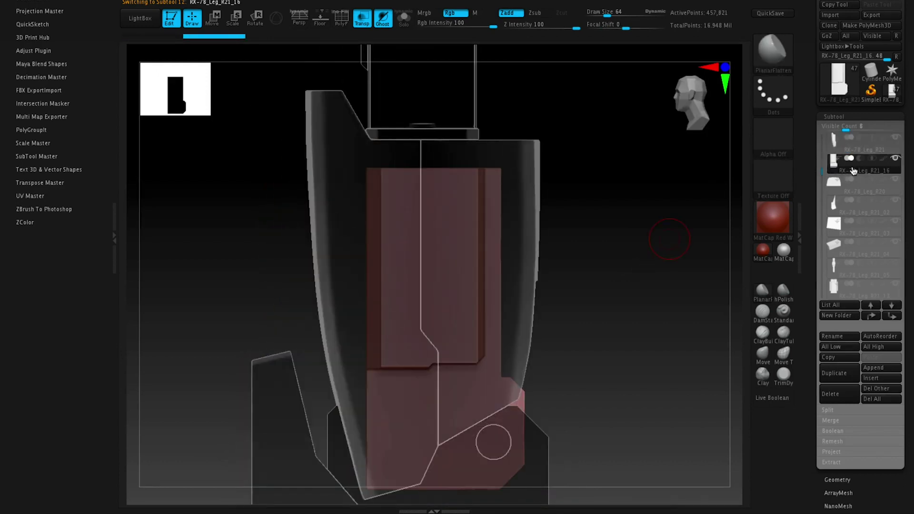
mouse_move(859, 161)
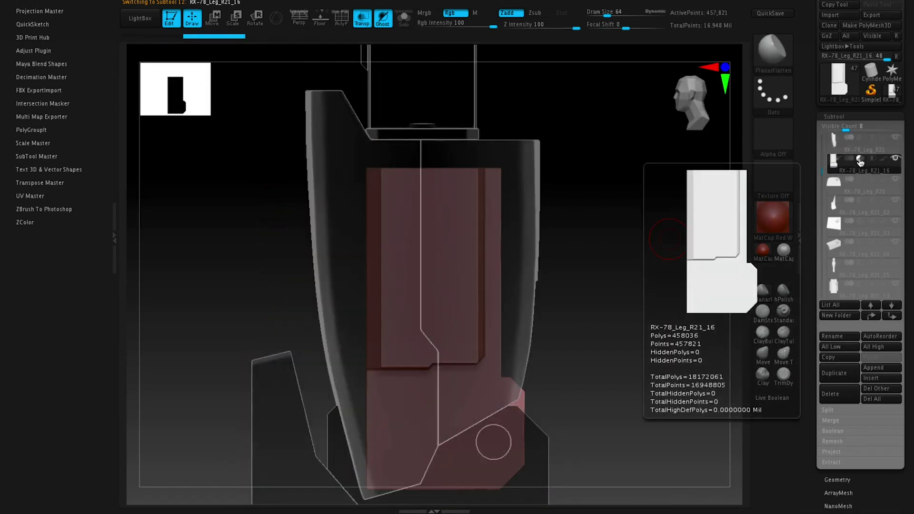
click(841, 145)
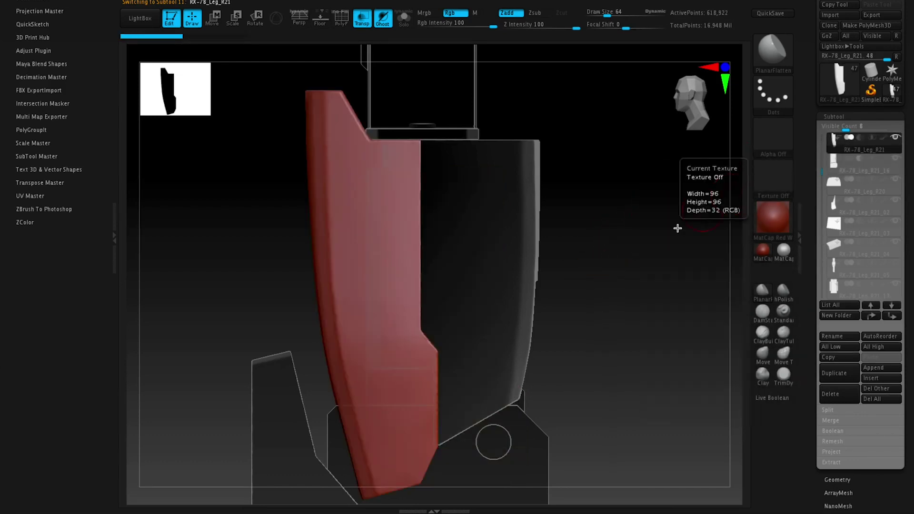
key(shift)
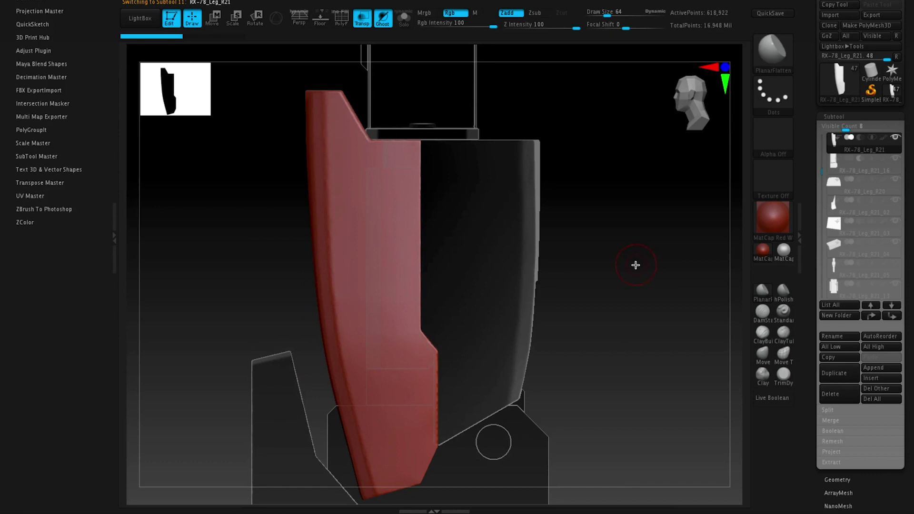
key(s)
click(628, 358)
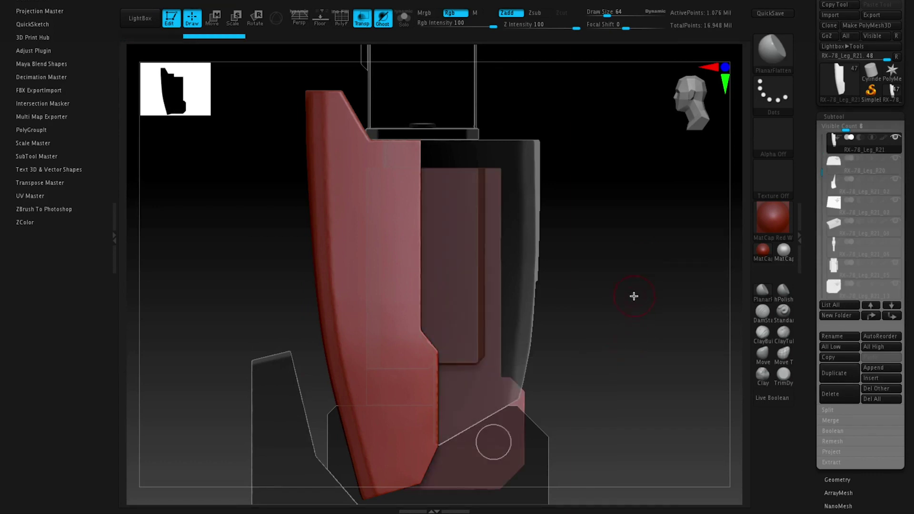
Isolate the merged armour, check its polygroup wireframe, and update its DynaMesh so the inner frame copy is subtracted
key(ctrl+shift+s)
drag(647, 265, 610, 304)
key(shift+f)
alt+drag(598, 258, 647, 333)
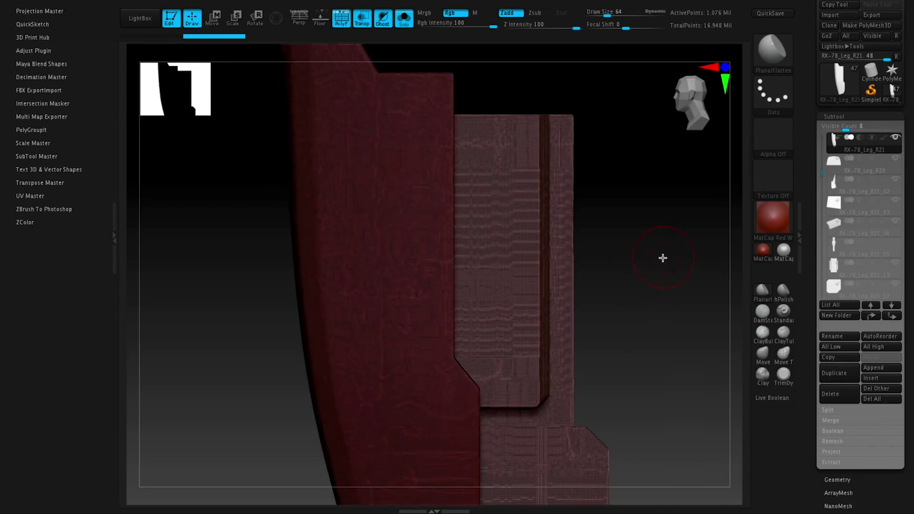
drag(660, 255, 646, 277)
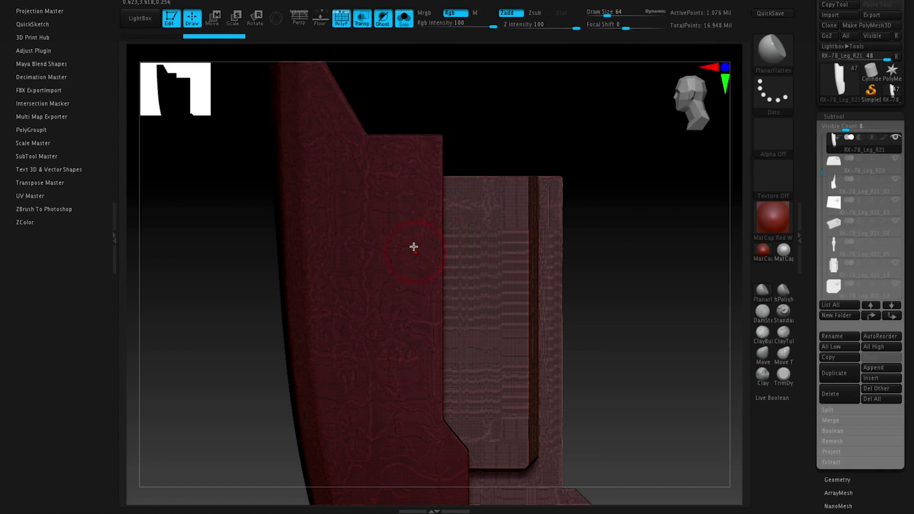
drag(631, 190, 473, 312)
mouse_move(449, 260)
mouse_down()
mouse_move(569, 263)
mouse_move(604, 241)
mouse_move(609, 254)
mouse_move(623, 234)
mouse_move(555, 249)
mouse_move(622, 267)
mouse_move(584, 238)
mouse_move(581, 261)
mouse_move(585, 236)
mouse_move(572, 267)
mouse_move(601, 262)
mouse_up()
key(shift+f)
key(space)
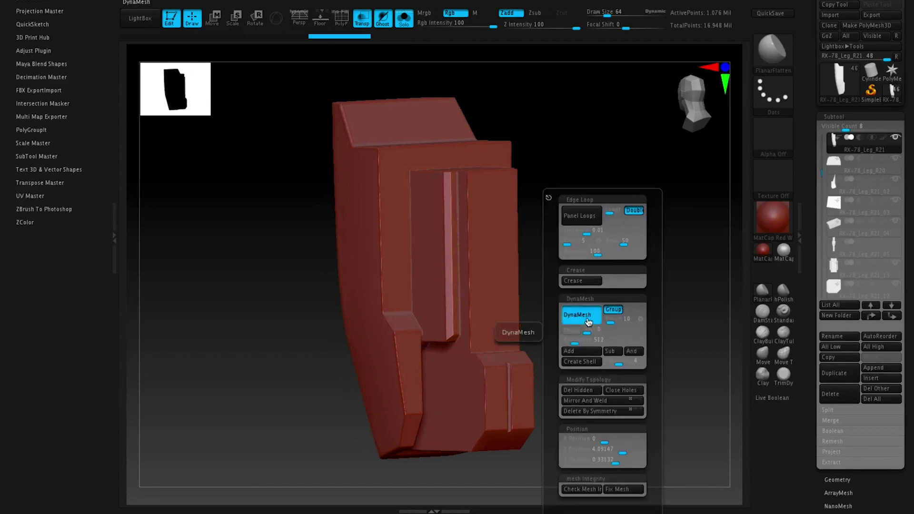
ctrl+drag(584, 206, 634, 331)
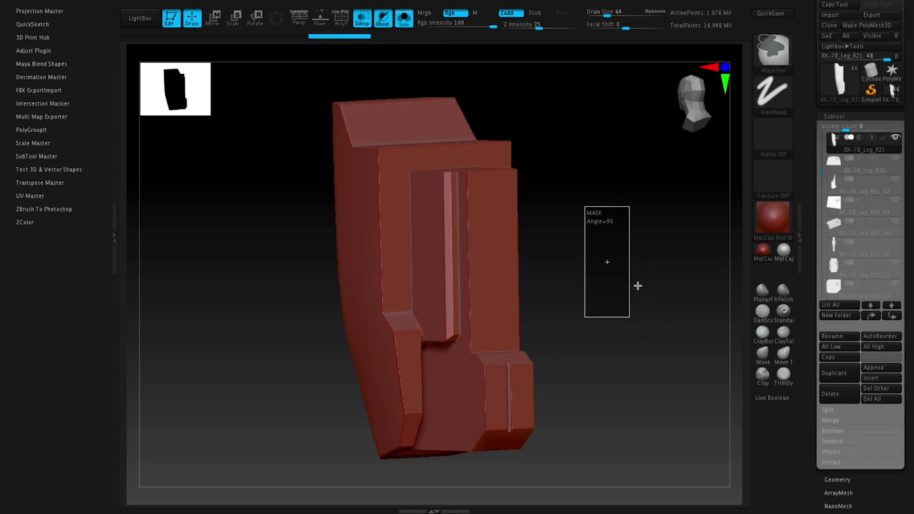
mouse_move(641, 281)
ctrl+mouse_down()
mouse_move(630, 257)
mouse_move(603, 270)
mouse_move(581, 312)
mouse_move(654, 294)
mouse_move(571, 270)
mouse_move(601, 302)
mouse_move(640, 304)
mouse_move(633, 306)
mouse_move(613, 218)
mouse_move(612, 259)
mouse_move(419, 256)
mouse_move(304, 285)
mouse_move(332, 249)
ctrl+mouse_up()
Try to flatten the uneven groove on the side wall of the carved recess with PlanarFlatten
drag(325, 287, 444, 314)
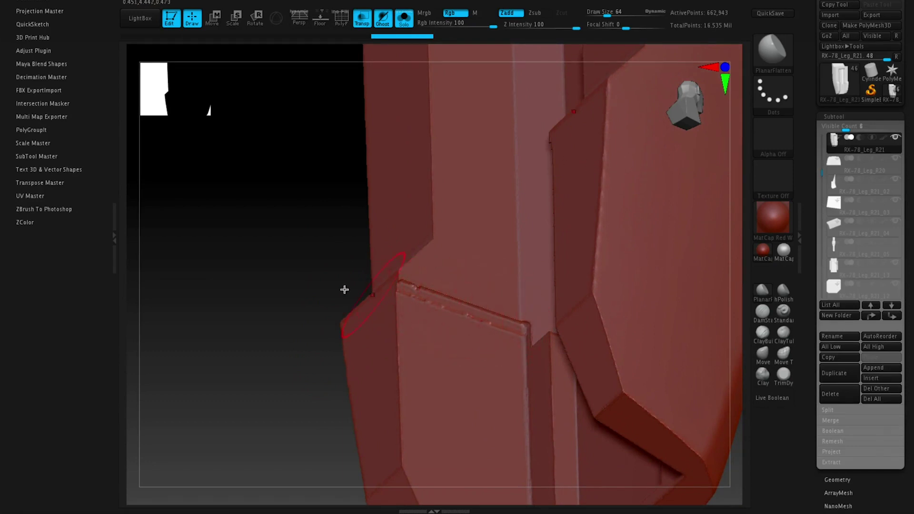
mouse_move(344, 289)
mouse_down()
mouse_move(297, 284)
mouse_move(304, 345)
mouse_move(309, 328)
mouse_move(291, 320)
mouse_move(347, 306)
mouse_move(336, 285)
mouse_up()
alt+drag(678, 279, 472, 241)
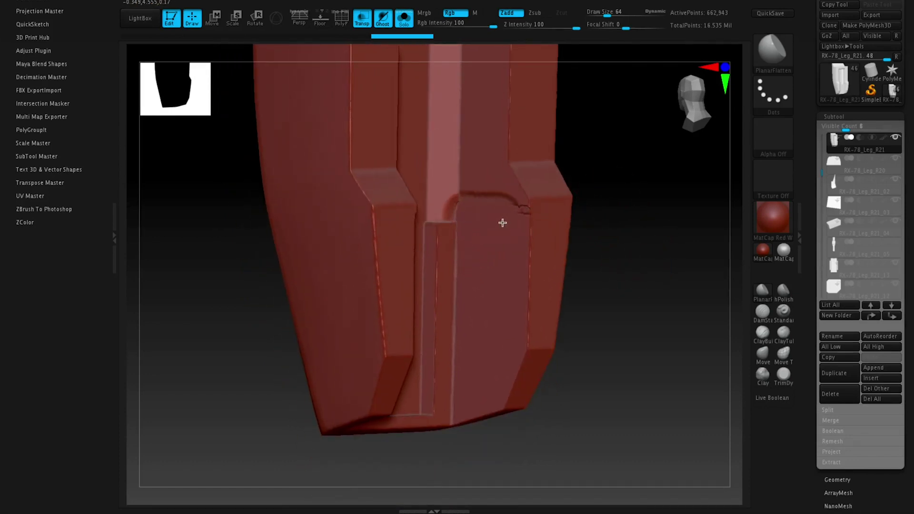
shift+drag(644, 228, 596, 217)
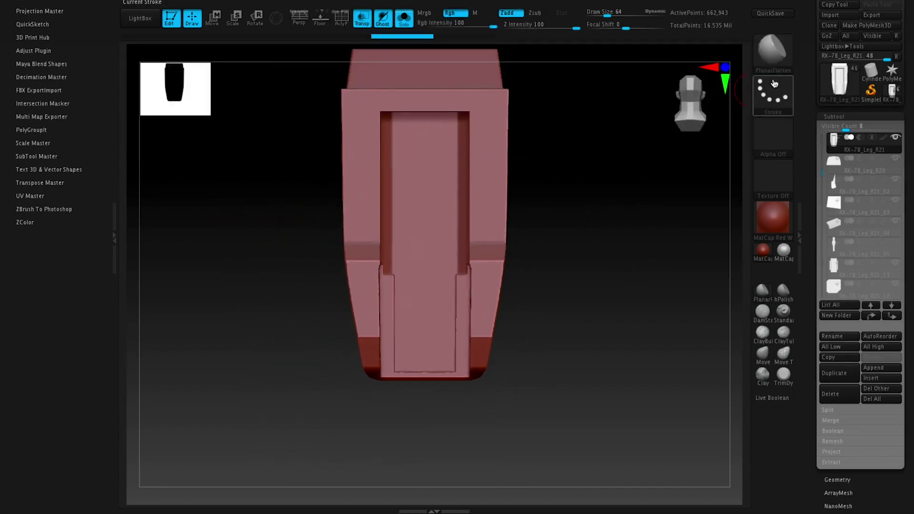
Use SelectRect to hide all but one lower half of the carved armour, exposing the recess's inner side wall
ctrl+shift+click(780, 53)
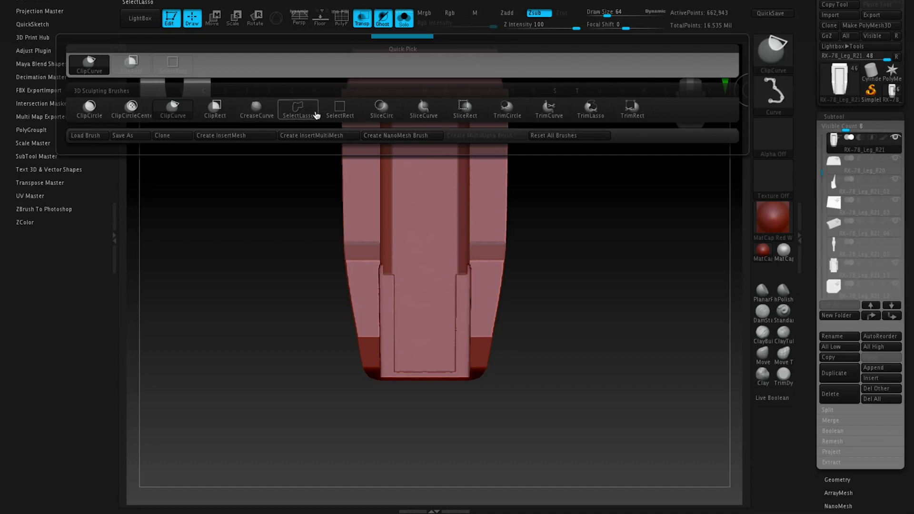
click(342, 107)
mouse_move(582, 426)
ctrl+shift+mouse_down()
mouse_move(447, 220)
mouse_move(436, 153)
ctrl+shift+mouse_up()
mouse_move(616, 241)
mouse_down()
mouse_move(626, 271)
mouse_move(614, 235)
mouse_move(585, 255)
mouse_move(604, 261)
mouse_up()
ctrl+shift+click(582, 299)
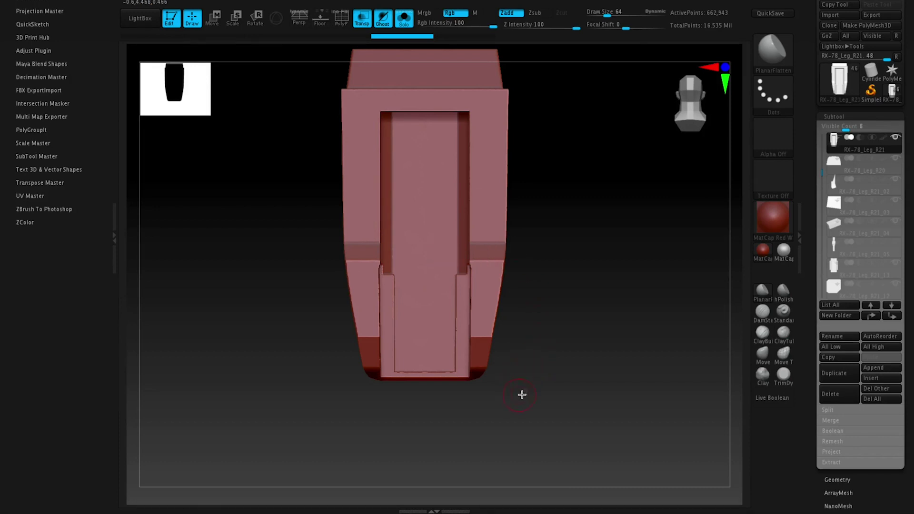
key(ctrl+shift)
mouse_move(537, 407)
ctrl+shift+mouse_down()
mouse_move(488, 388)
mouse_move(418, 195)
ctrl+shift+mouse_up()
drag(610, 236, 639, 267)
mouse_move(612, 236)
mouse_down()
mouse_move(575, 249)
mouse_move(595, 247)
mouse_up()
Set the draw size to 30 and flatten part of the raised strip along the recess wall's upper edge with PlanarFlatten
key(space)
drag(409, 257, 392, 261)
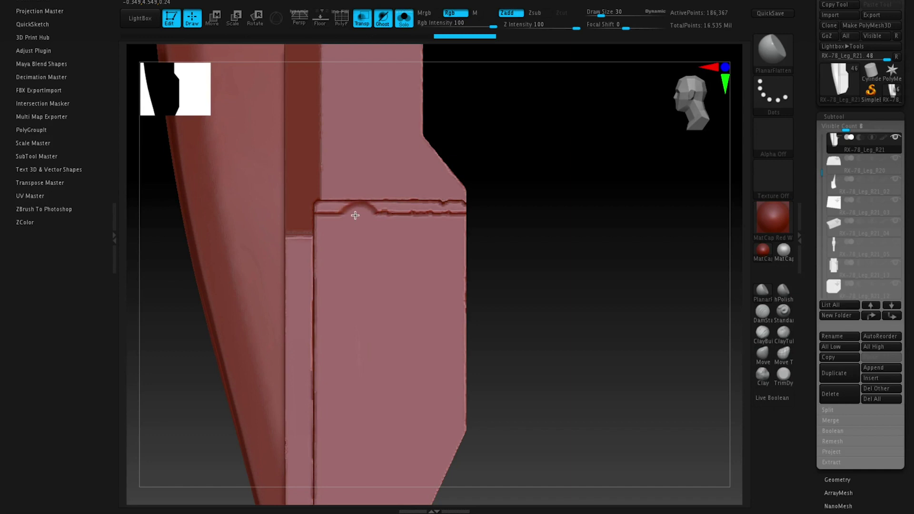
drag(547, 224, 515, 261)
drag(544, 198, 612, 238)
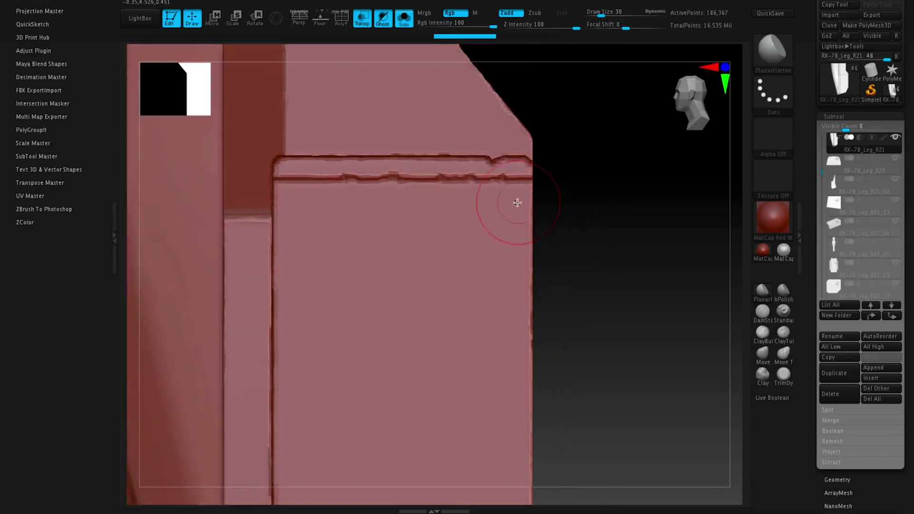
Set the draw size to 10 and focal shift to -63, and flatten the rest of the strip level with the recess wall
key(space)
drag(520, 209, 508, 202)
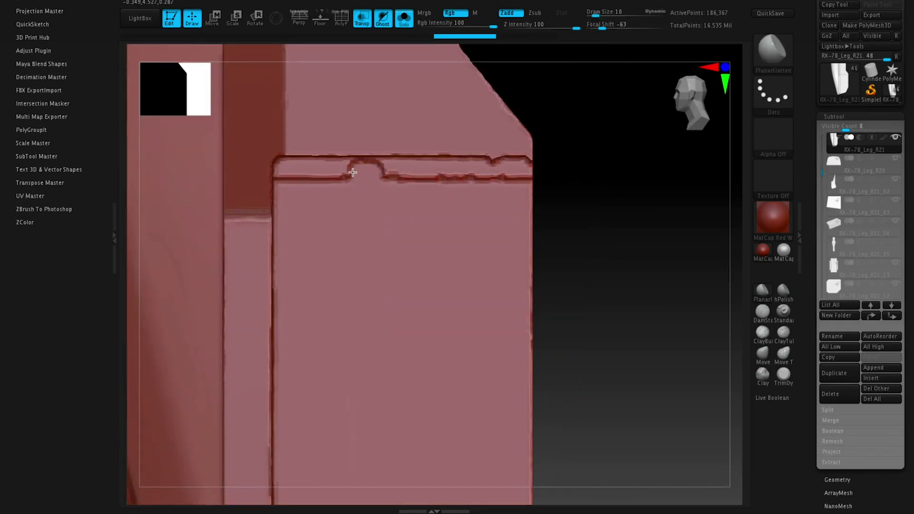
drag(352, 172, 286, 175)
drag(341, 166, 529, 173)
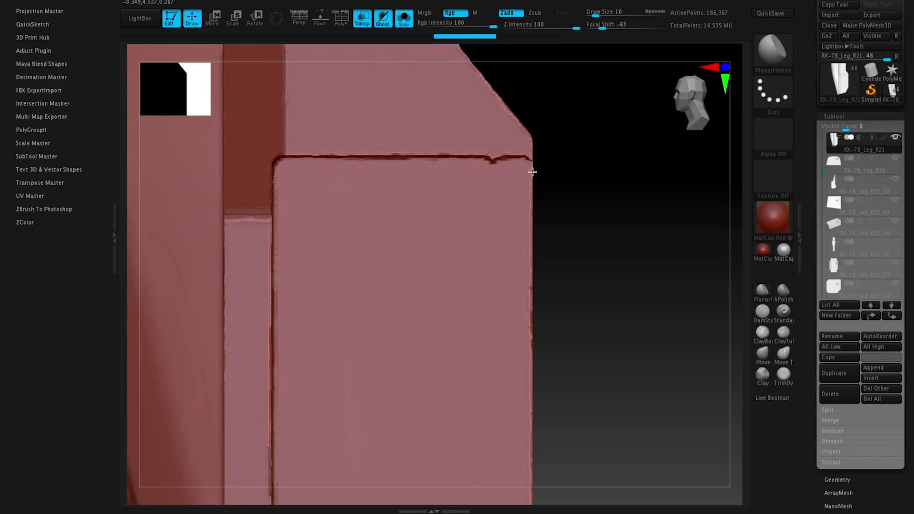
Show the whole armour again, combine its polygroups into one group, and update its DynaMesh
mouse_move(593, 183)
mouse_down()
mouse_move(602, 174)
mouse_move(598, 136)
mouse_move(611, 131)
mouse_move(620, 195)
mouse_move(661, 249)
mouse_up()
key(shift+f)
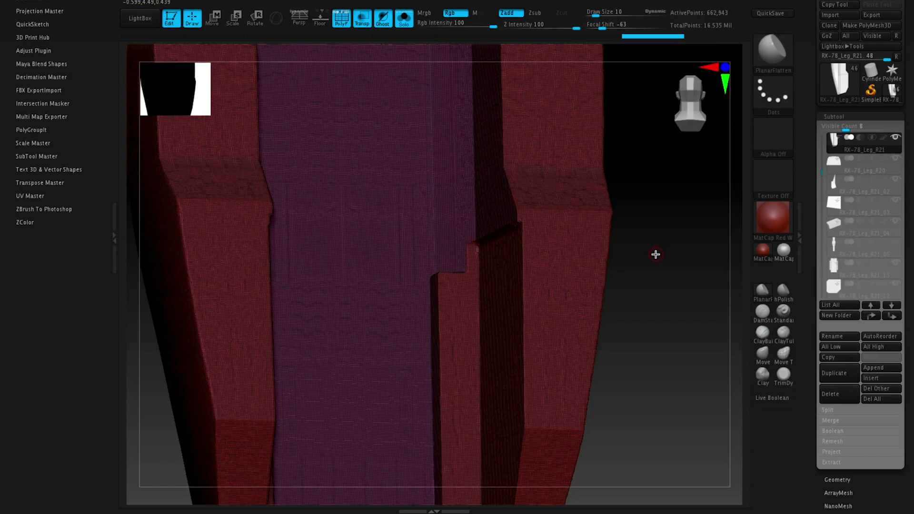
key(ctrl+w)
drag(673, 255, 661, 243)
mouse_move(661, 243)
ctrl+mouse_down()
mouse_move(695, 309)
mouse_move(660, 323)
ctrl+mouse_up()
drag(674, 283, 663, 289)
key(shift+f)
Apply Mirror And Weld to copy the cleaned recess wall to the opposite side, comparing by undoing and redoing it
mouse_move(660, 257)
mouse_down()
mouse_move(666, 291)
mouse_move(615, 291)
mouse_move(598, 279)
mouse_up()
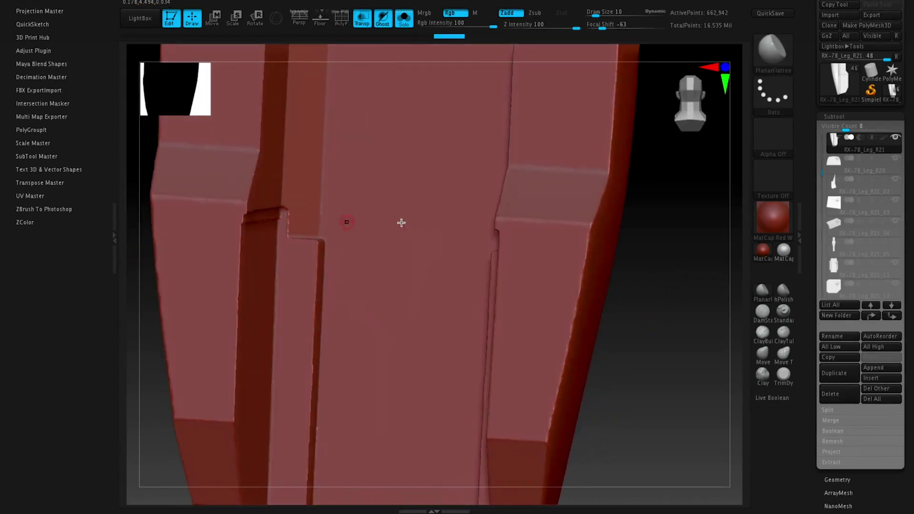
drag(675, 275, 528, 258)
drag(611, 259, 665, 271)
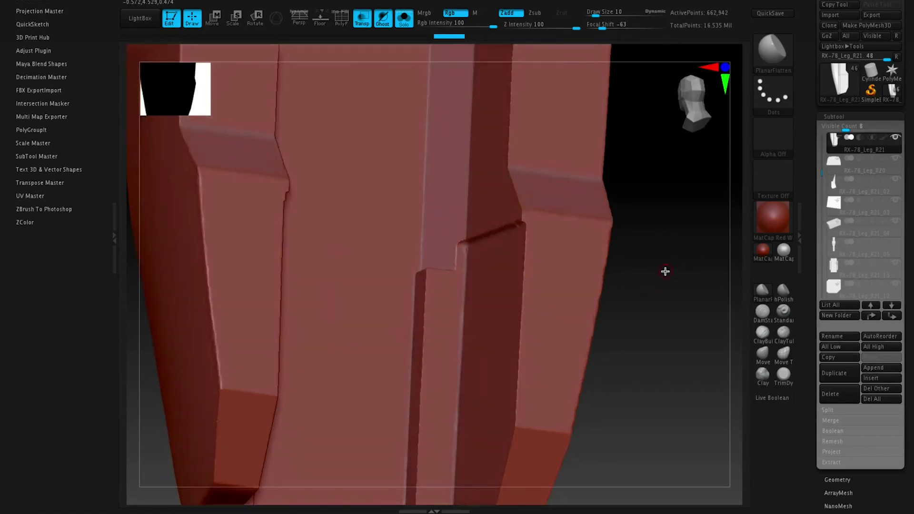
key(space)
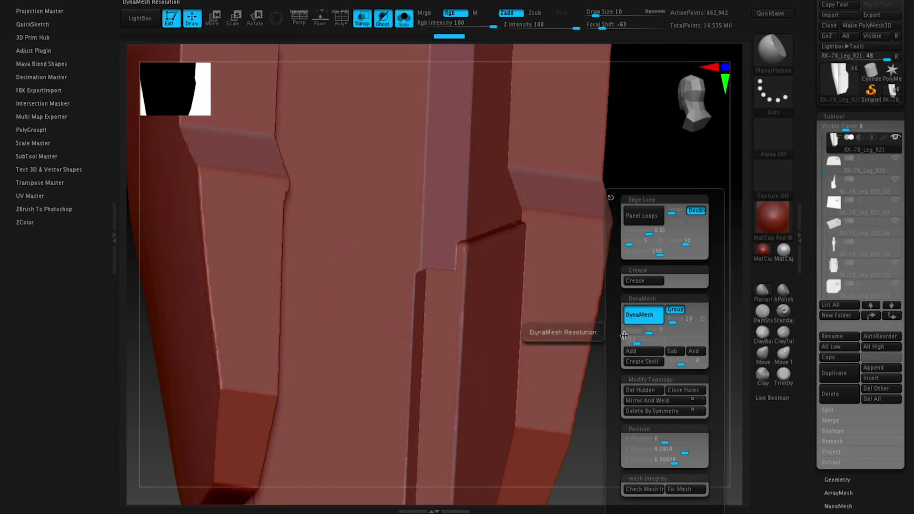
click(655, 402)
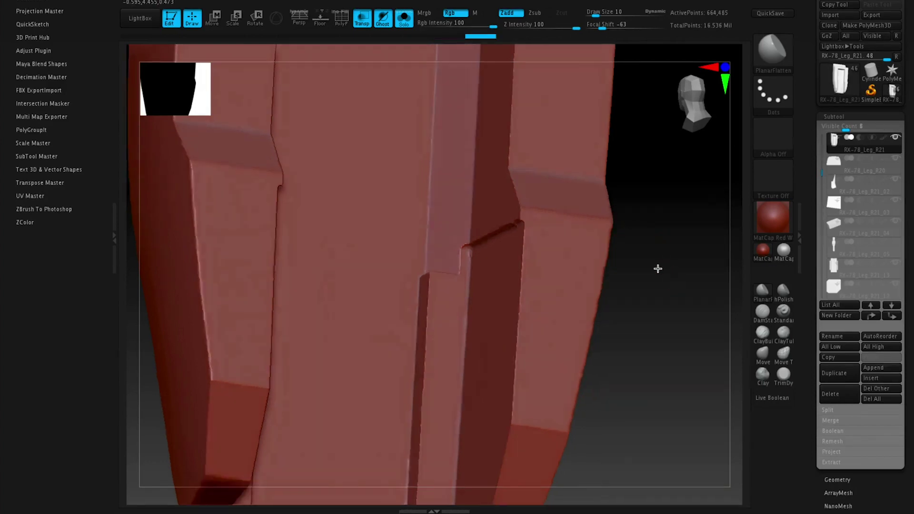
key(ctrl+z)
key(ctrl+shift)
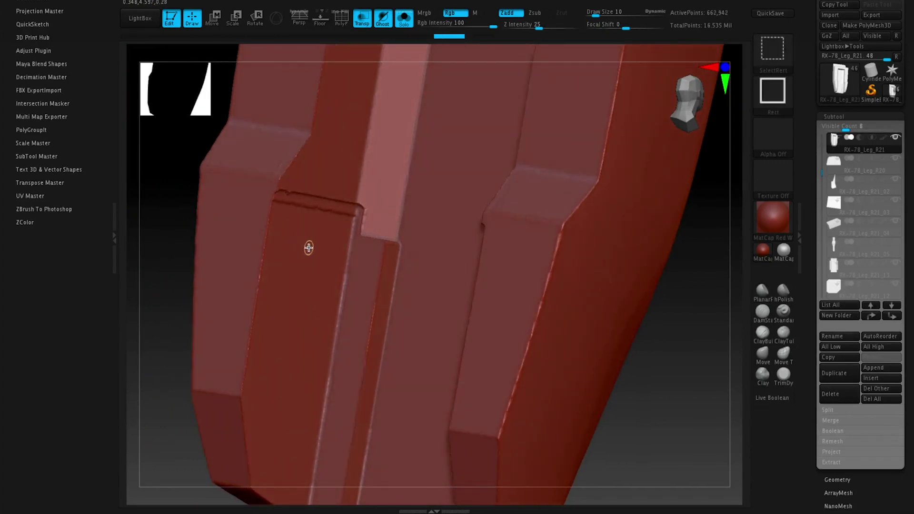
key(ctrl+shift+z)
Run Mirror And Weld on the carved armour once more and turn to its outer front face
alt+drag(685, 349, 629, 328)
key(space)
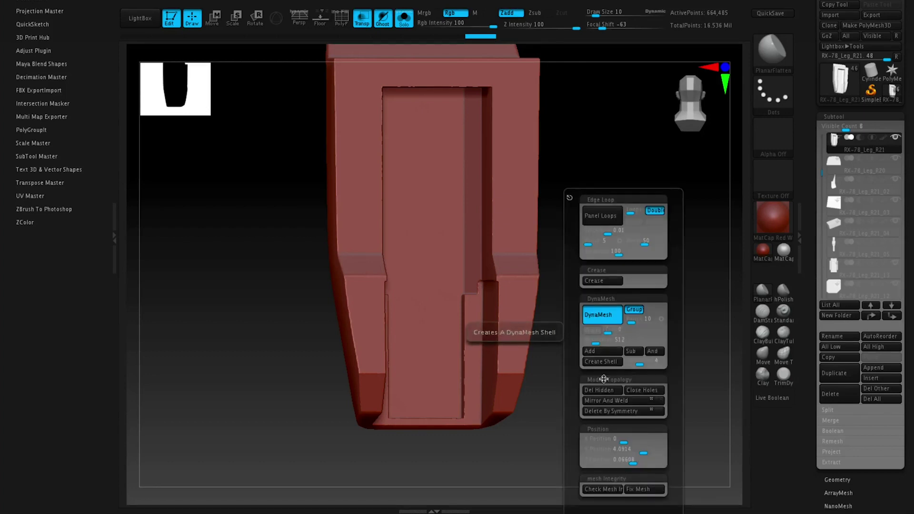
click(605, 404)
drag(543, 379, 514, 349)
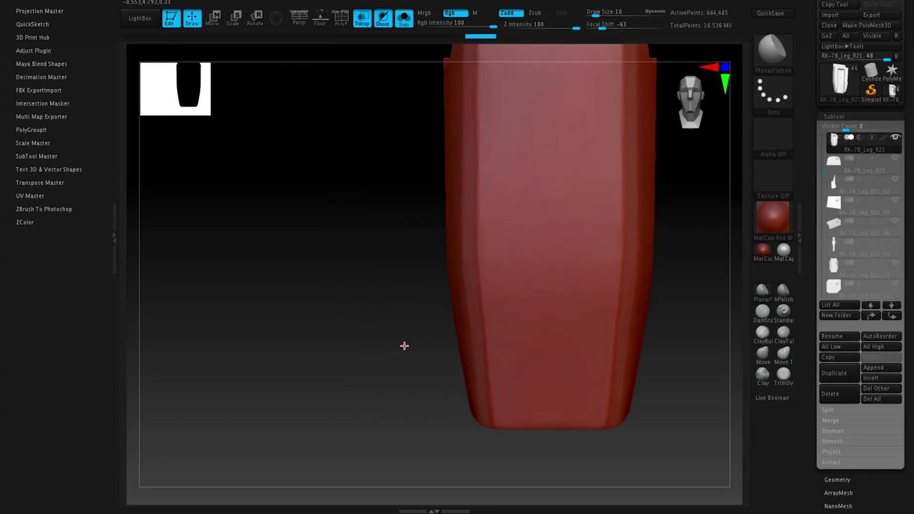
alt+drag(404, 345, 366, 373)
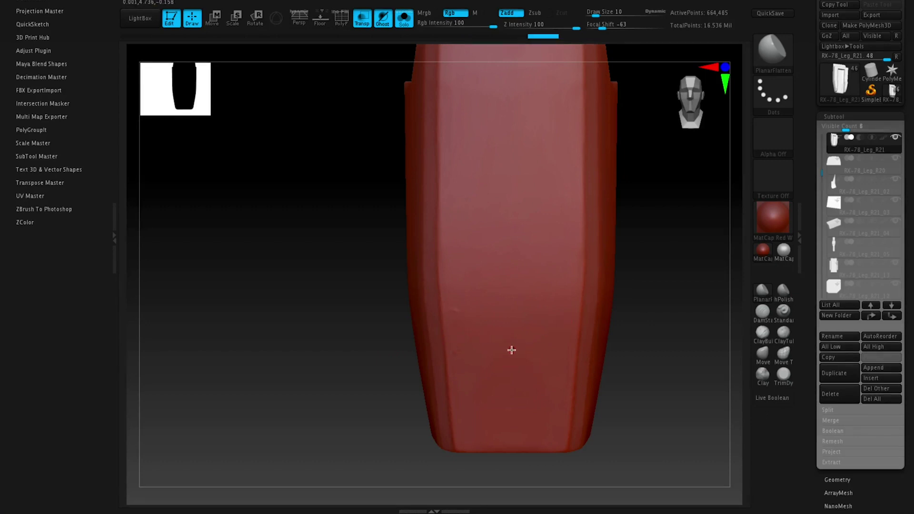
Scribble DamStandard test strokes on one side of the armour's lower front face and copy them across with Mirror And Weld
key(b)
key(d)
key(s)
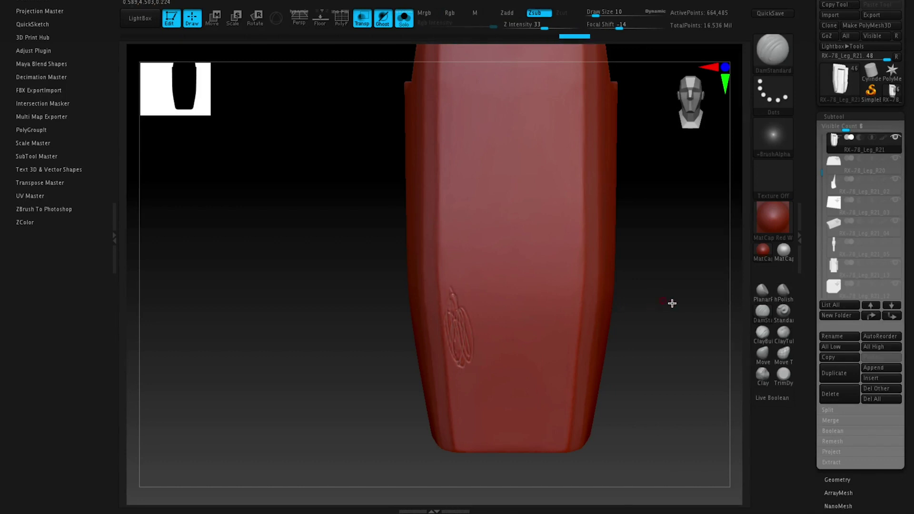
key(2)
click(664, 401)
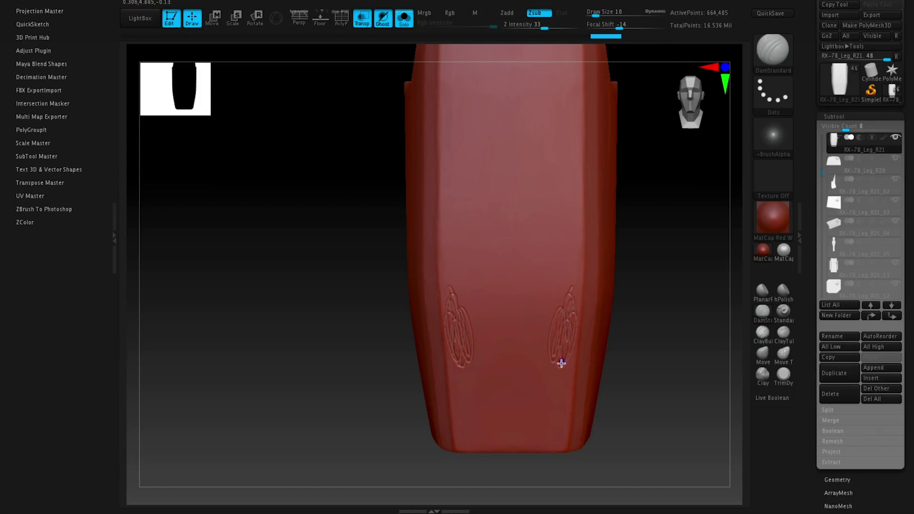
Scribble a test mark higher up on the opposite side of the front face and apply Mirror And Weld again
key(shift)
drag(571, 184, 559, 238)
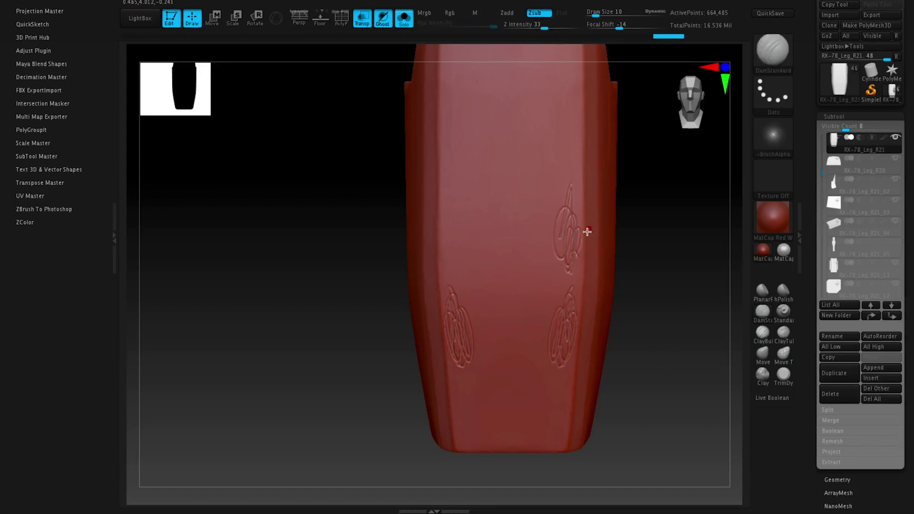
key(space)
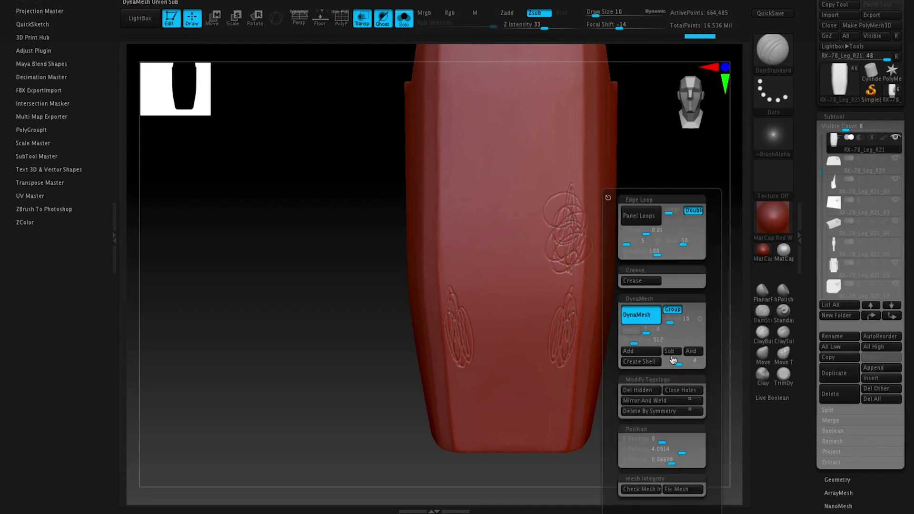
click(657, 401)
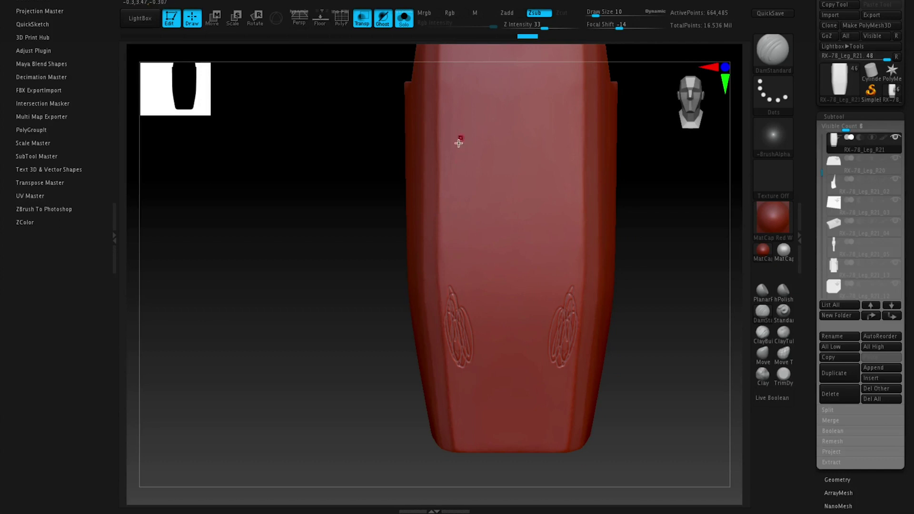
Mask the source half of the armour's lower front, clear the mask, and undo the test marks
key(ctrl)
ctrl+drag(476, 446, 512, 449)
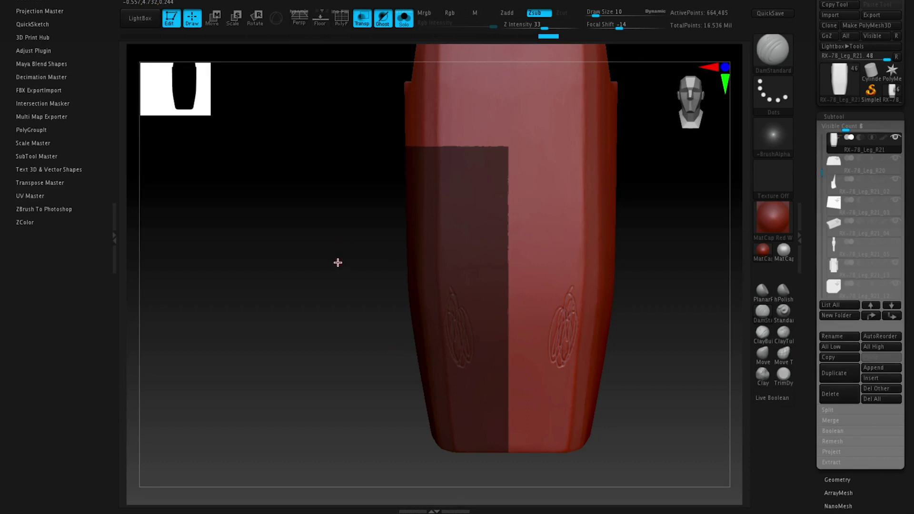
ctrl+drag(335, 265, 339, 277)
key(ctrl+shift+z)
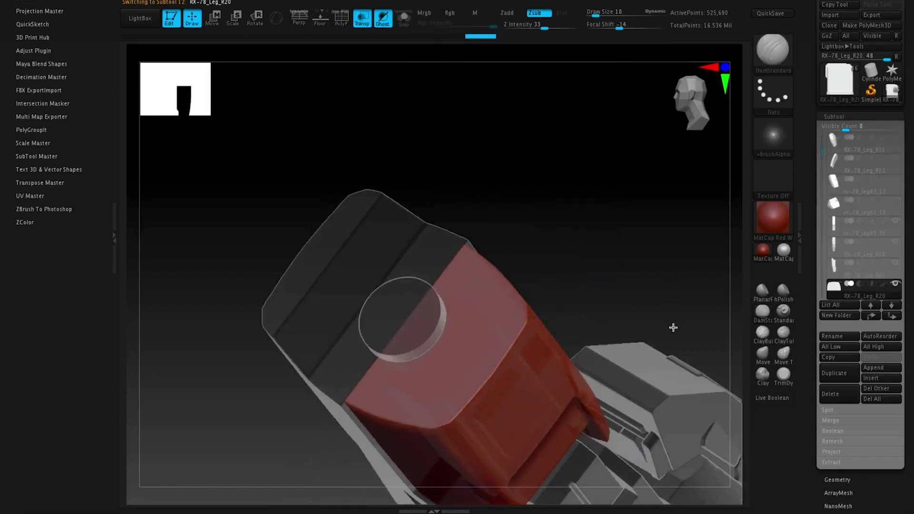
Duplicate the round joint peg subtool RX-79 BD_Leg_Deci at the upper end of the thigh
drag(673, 326, 668, 279)
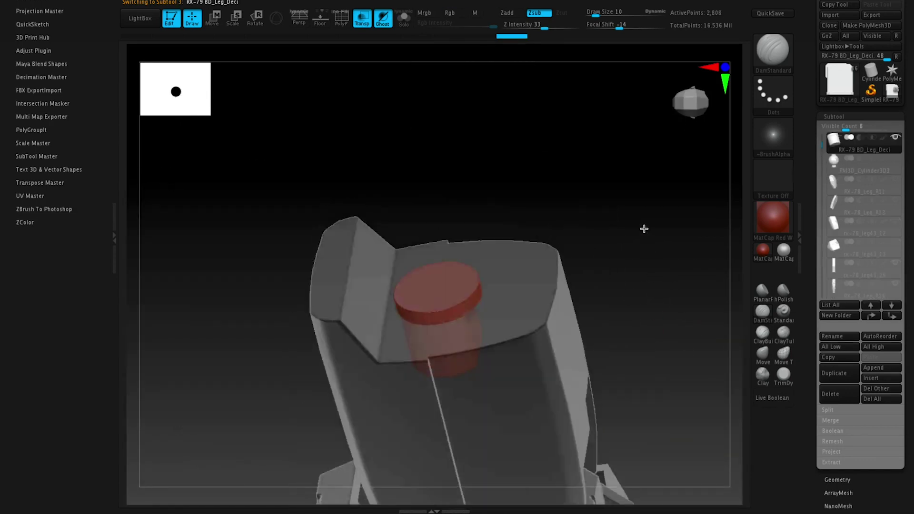
drag(642, 228, 636, 278)
drag(365, 200, 607, 179)
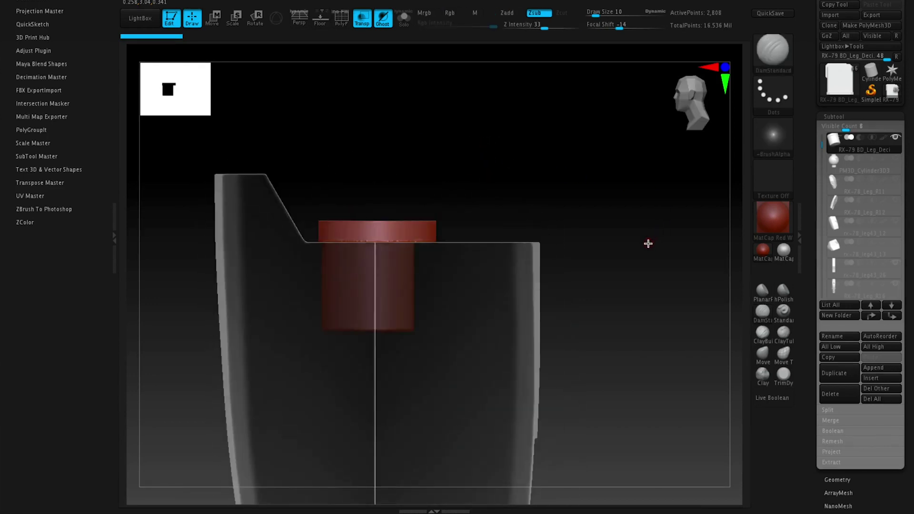
alt+click(458, 329)
alt+click(275, 326)
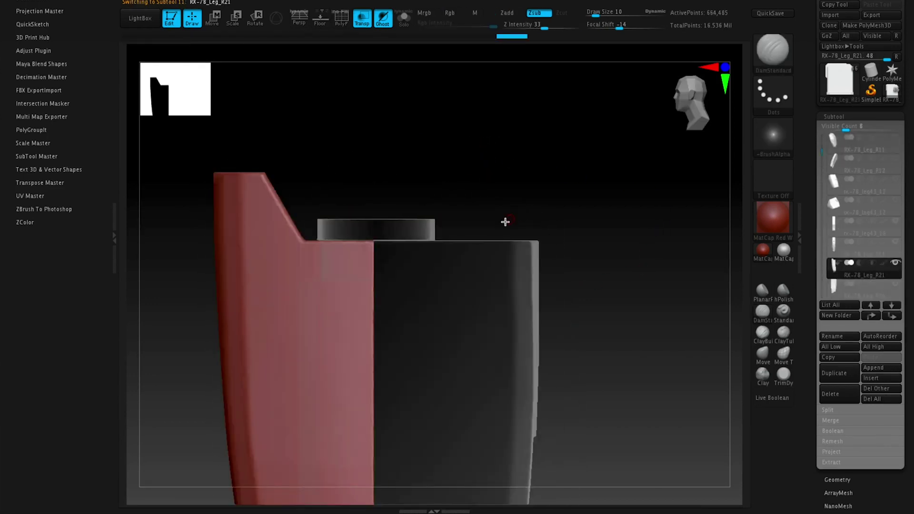
alt+click(416, 229)
key(space)
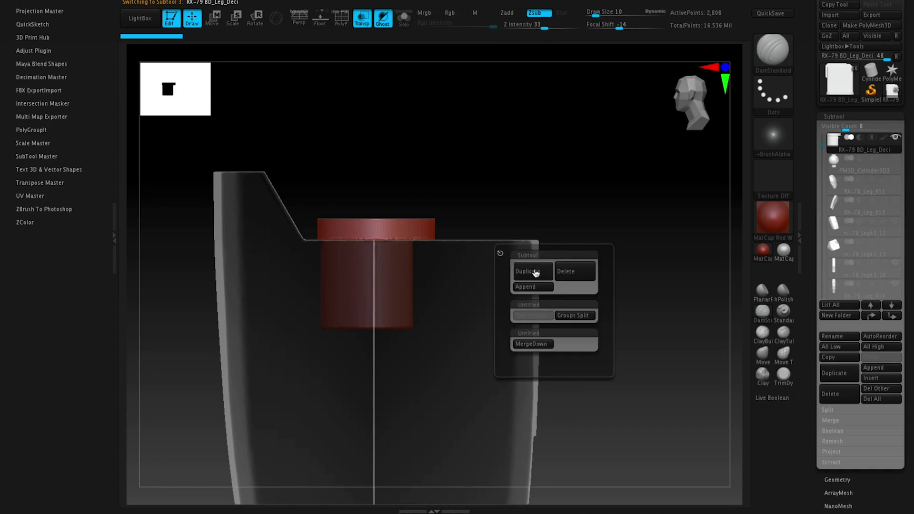
click(535, 272)
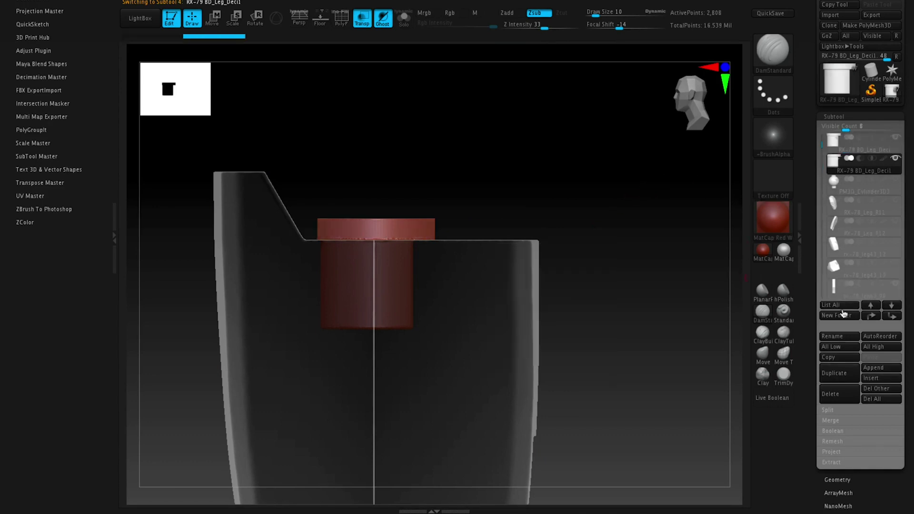
Place the duplicated peg directly below RX-78_Leg_R21 in the subtool order and set it to subtraction
click(893, 317)
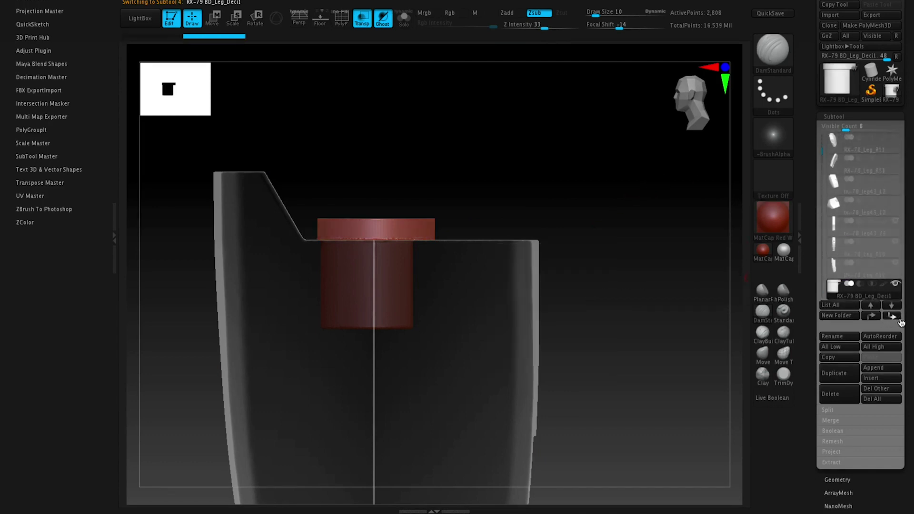
click(870, 315)
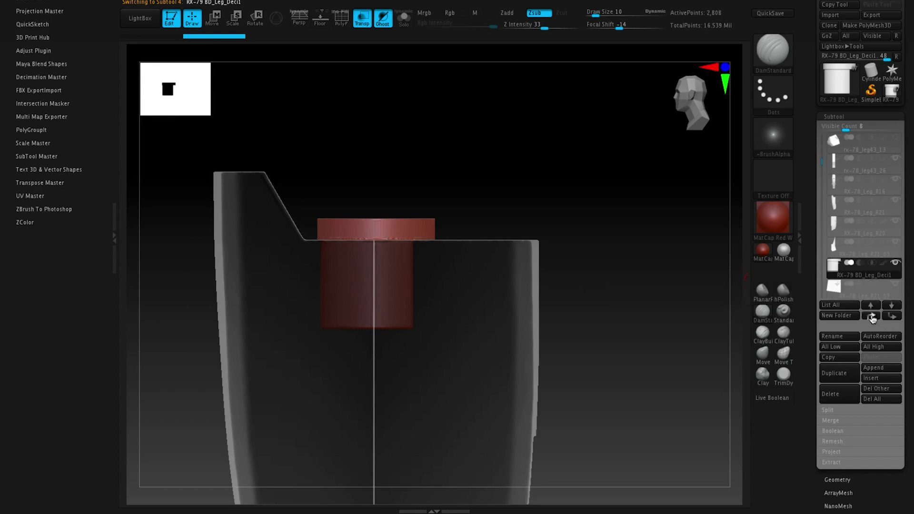
click(870, 315)
click(871, 315)
mouse_move(854, 223)
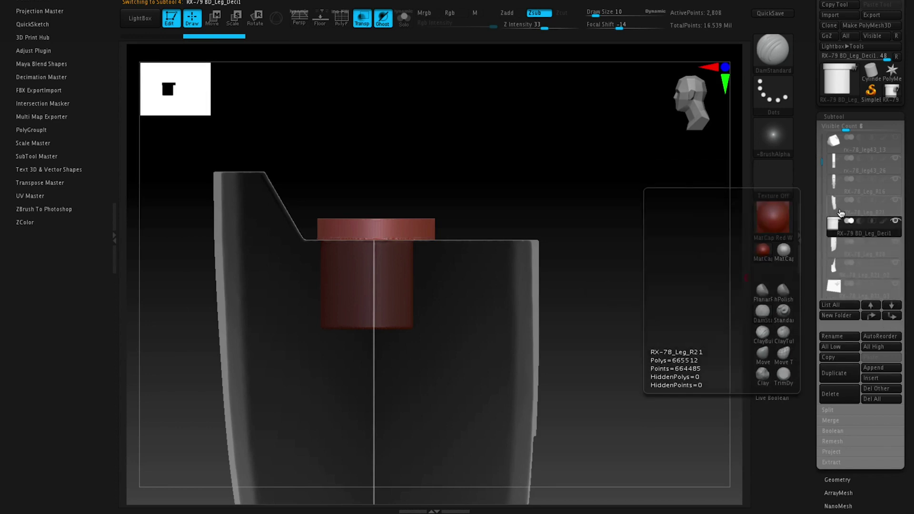
click(860, 204)
drag(573, 199, 812, 236)
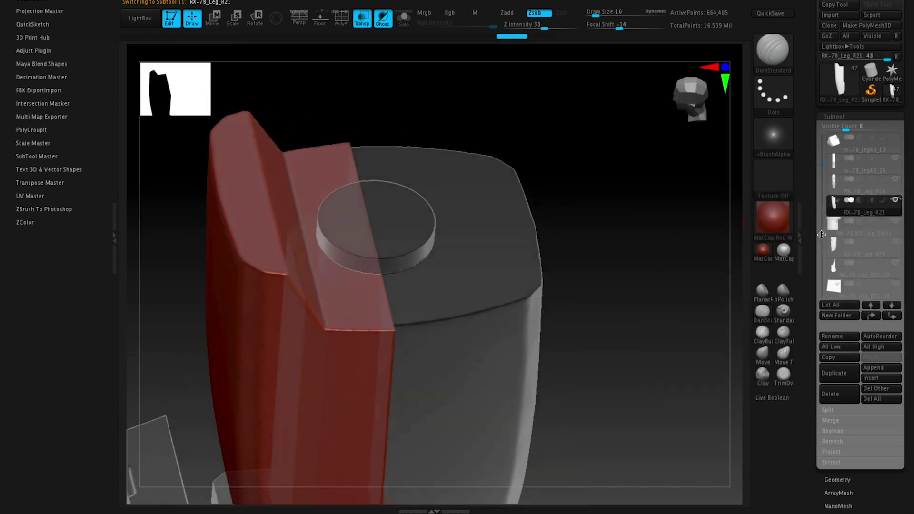
click(838, 235)
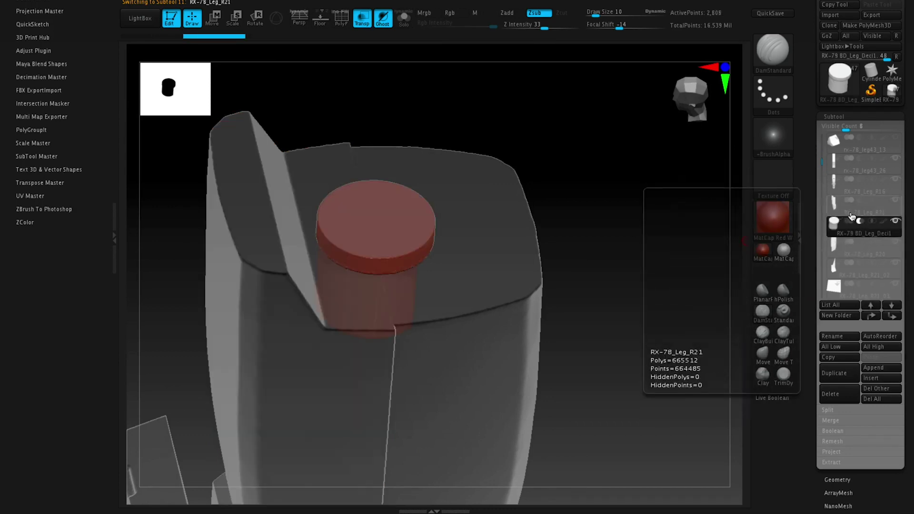
Merge RX-78_Leg_R21 down with the subtracting peg duplicate
click(852, 217)
key(space)
click(462, 407)
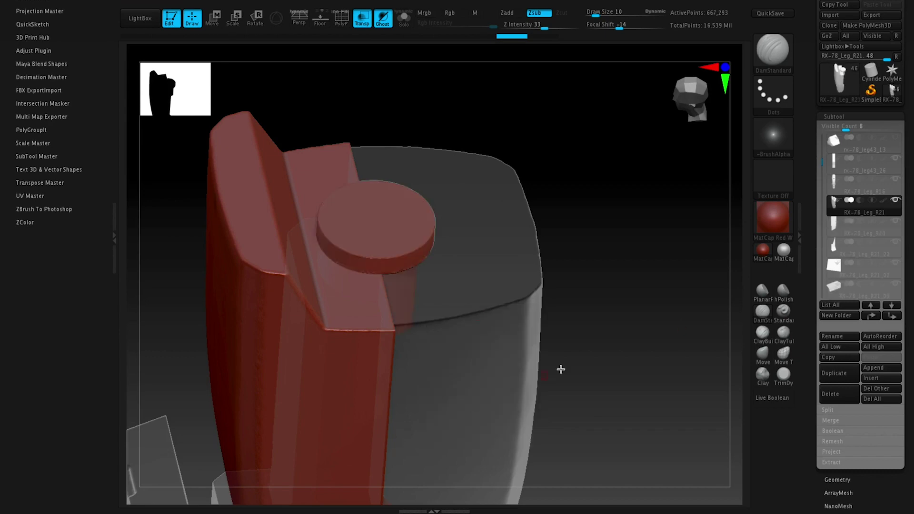
Isolate the merged armour and update its DynaMesh to cut the peg's shape out of its inner side
drag(671, 304, 608, 283)
key(alt+s)
mouse_move(642, 241)
mouse_down()
mouse_move(658, 252)
mouse_move(657, 235)
mouse_up()
key(space)
click(641, 319)
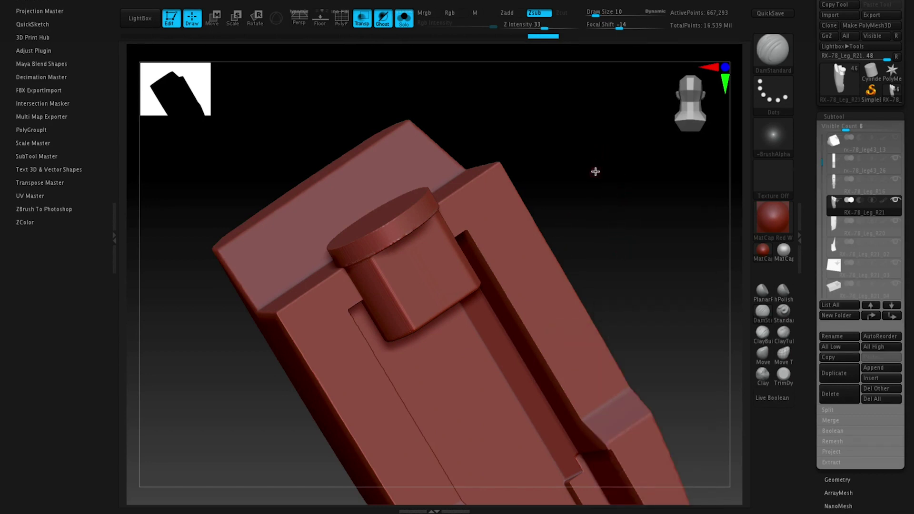
key(ctrl)
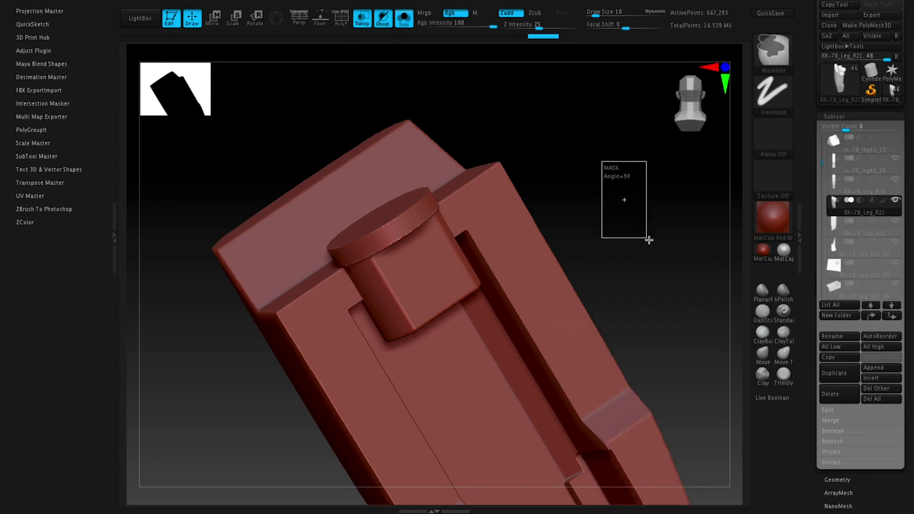
mouse_move(682, 229)
ctrl+mouse_down()
mouse_move(620, 192)
mouse_move(649, 189)
mouse_move(669, 215)
ctrl+mouse_up()
Display the polygroups, isolate the carved peg hole's wall, and combine the surrounding armour's polygroups into one
key(shift+f)
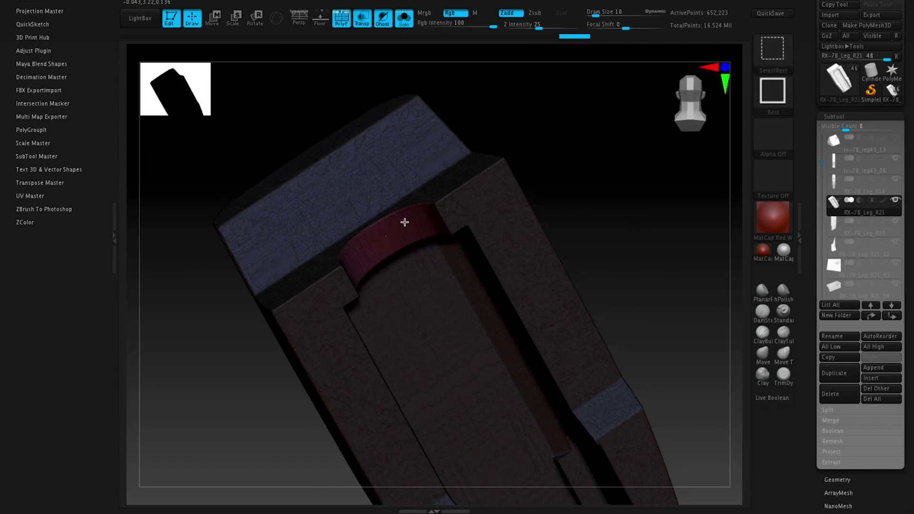
ctrl+shift+click(404, 222)
ctrl+shift+click(618, 212)
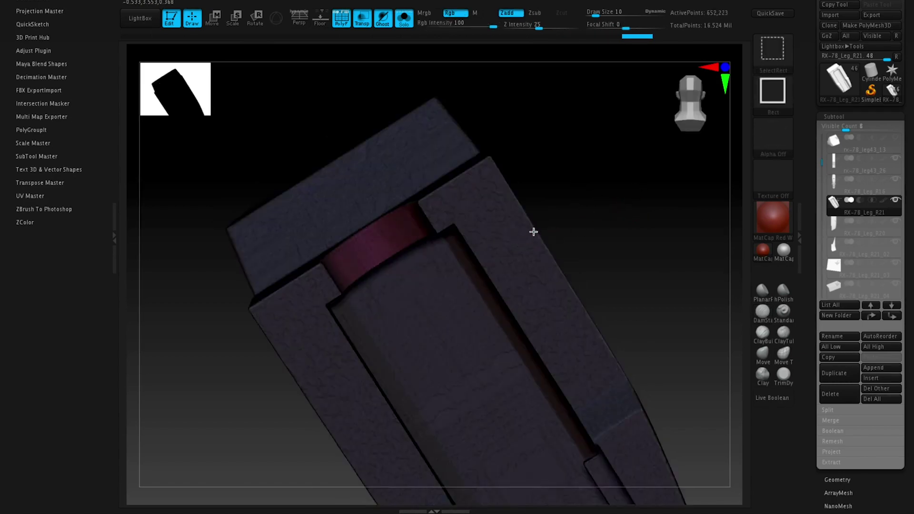
ctrl+shift+click(406, 235)
ctrl+shift+click(659, 201)
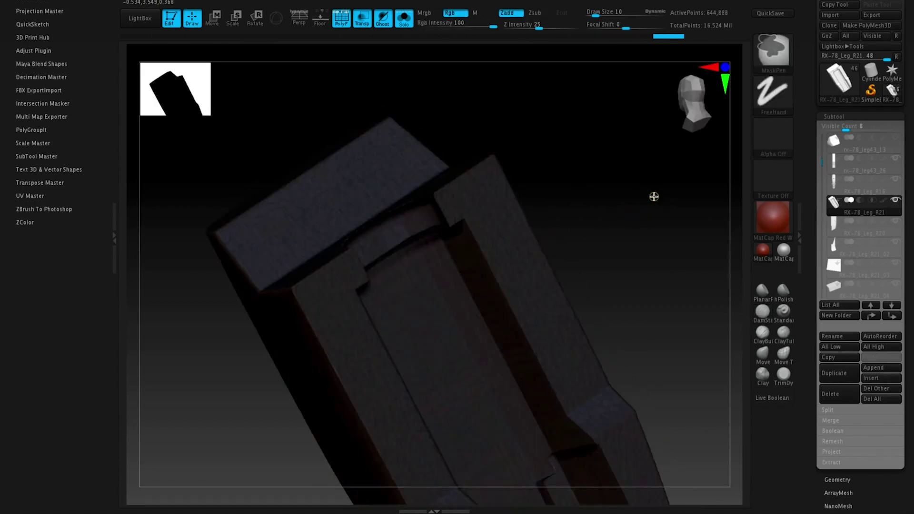
Run another DynaMesh update on the carved armour and hide the polygroup display
drag(655, 195, 601, 162)
key(shift+f)
drag(607, 149, 600, 154)
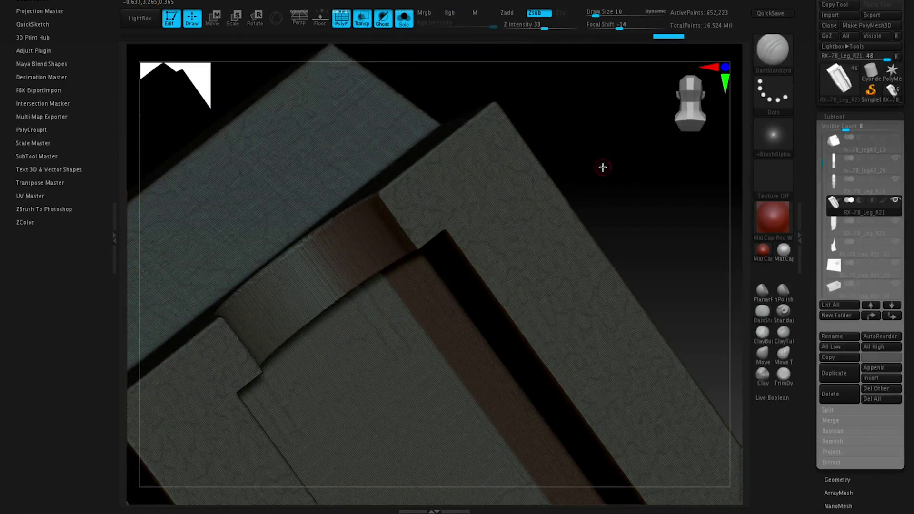
key(ctrl)
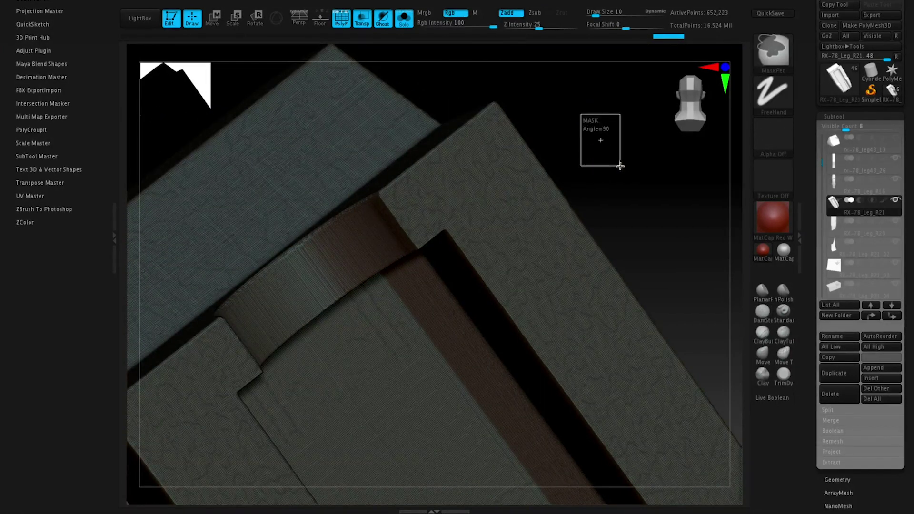
key(shift+f)
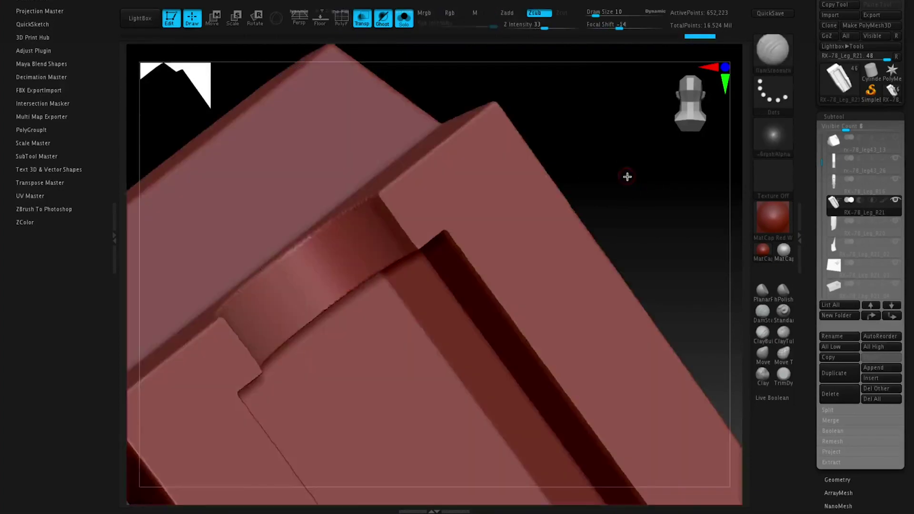
Show the other leg parts again and make a new duplicate of the original peg subtool RX-79 BD_Leg_Deci
mouse_move(630, 184)
mouse_down()
mouse_move(616, 206)
mouse_move(591, 141)
mouse_move(602, 184)
mouse_move(613, 172)
mouse_move(614, 190)
mouse_up()
alt+drag(628, 249, 606, 202)
drag(814, 173, 818, 136)
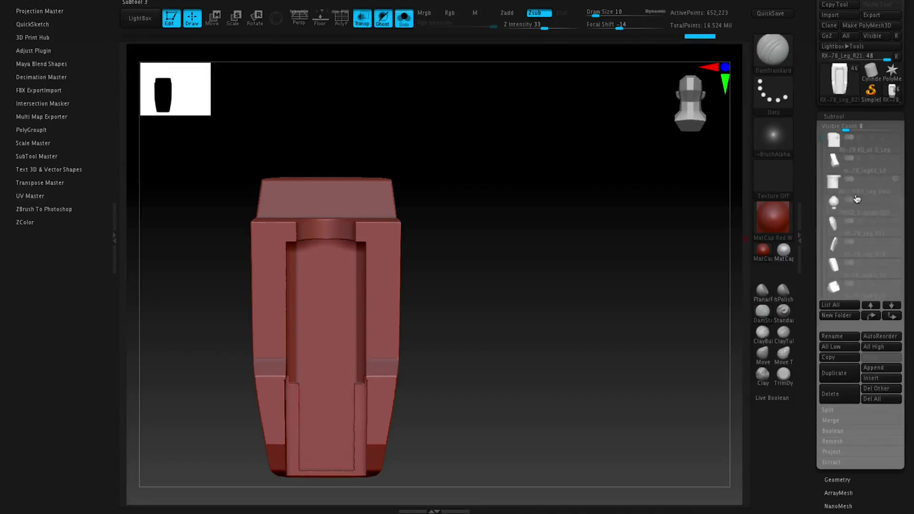
click(857, 196)
drag(618, 228, 561, 244)
key(shift+s)
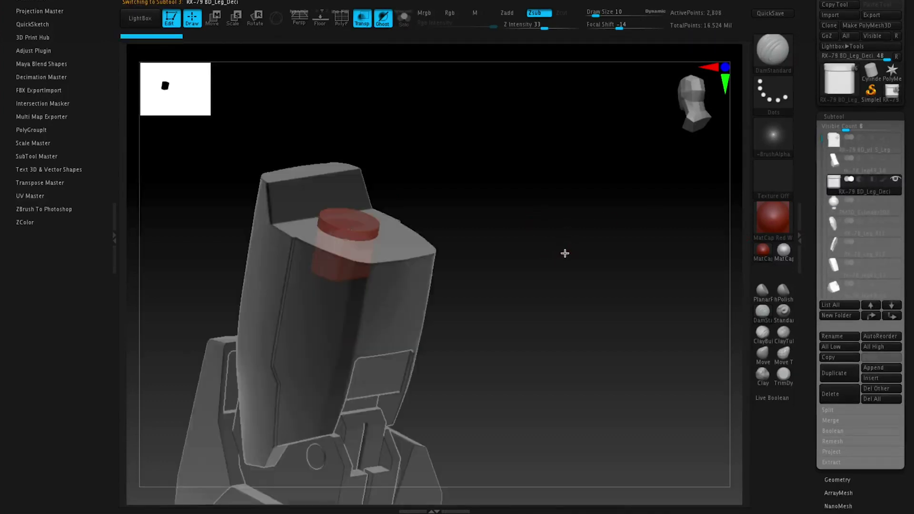
key(space)
key(2)
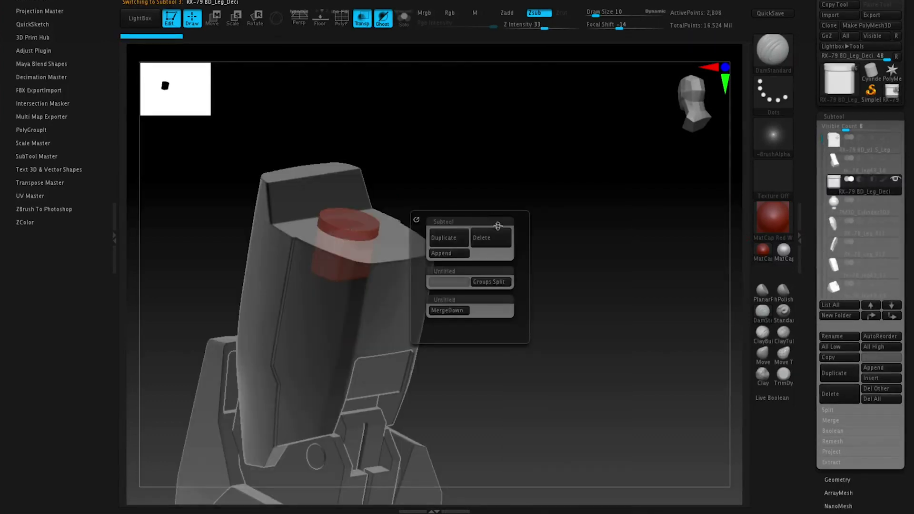
click(449, 238)
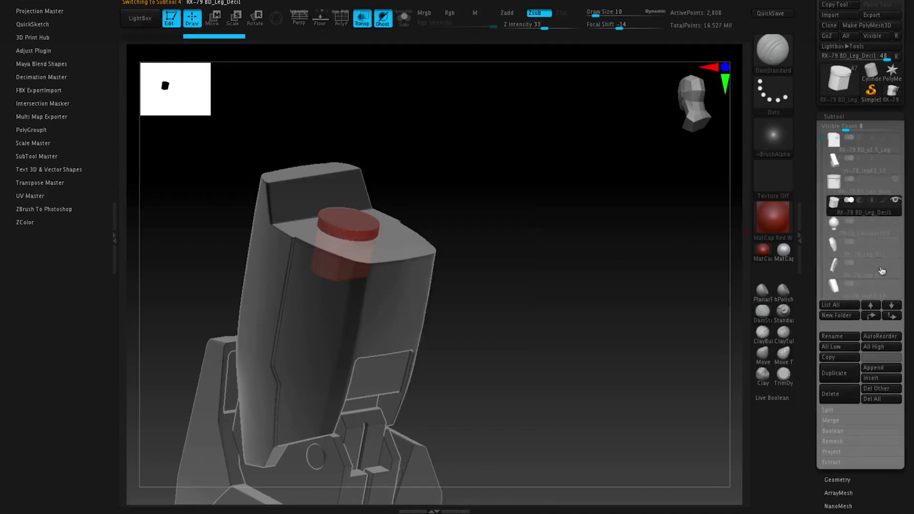
Place the new peg duplicate directly below RX-78_Leg_R20 in the subtool order and set it to subtraction
click(892, 317)
click(892, 317)
click(892, 318)
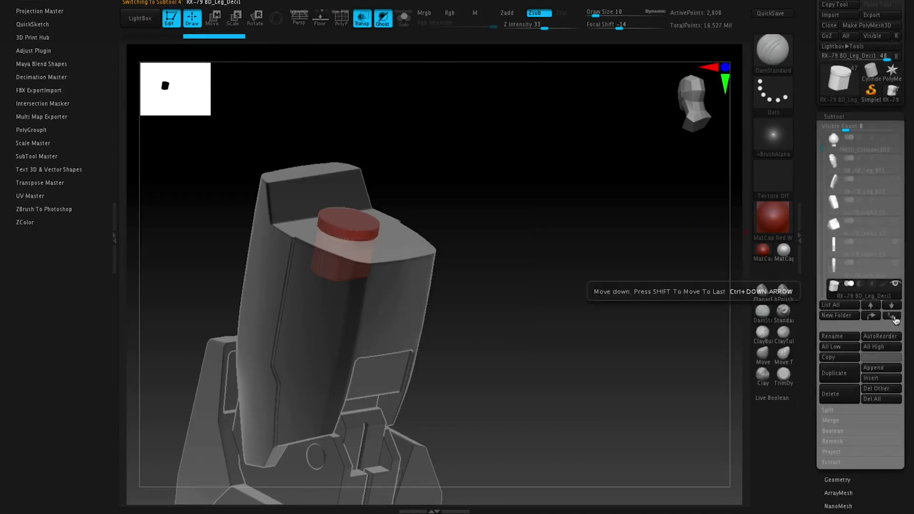
click(873, 316)
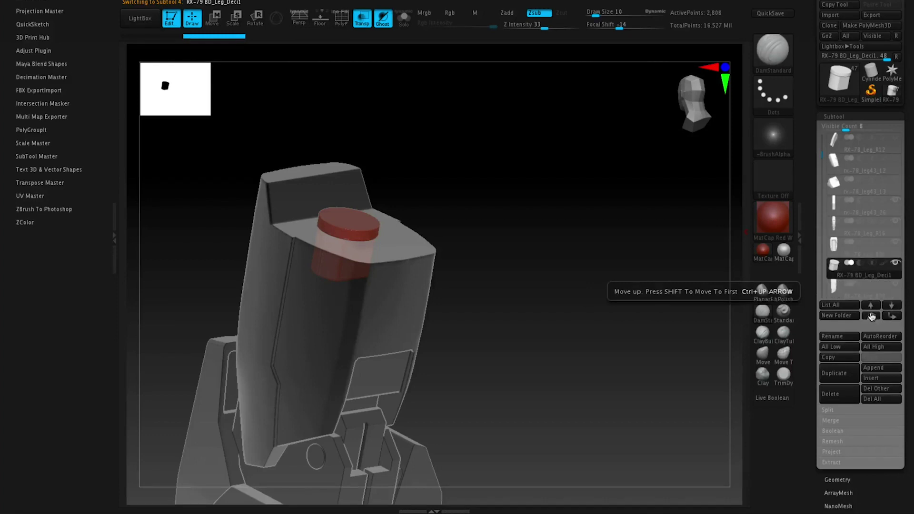
click(891, 316)
click(860, 277)
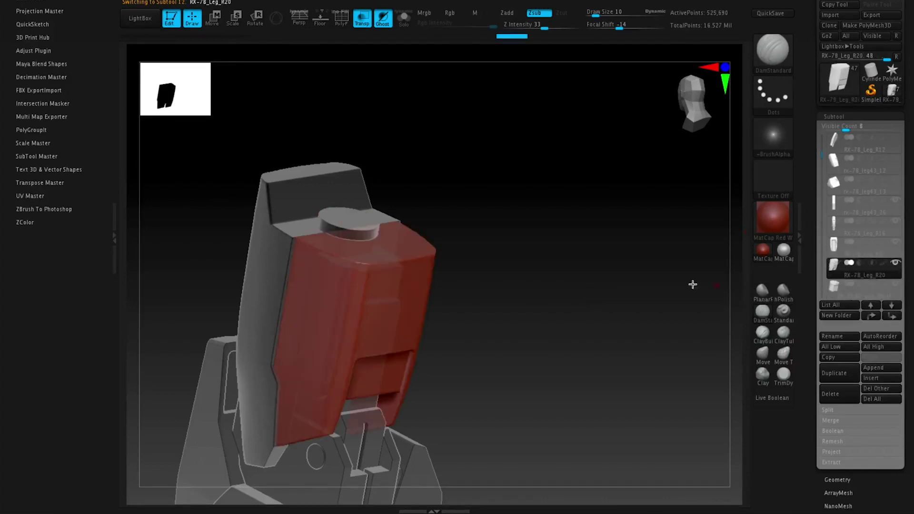
drag(583, 275, 730, 274)
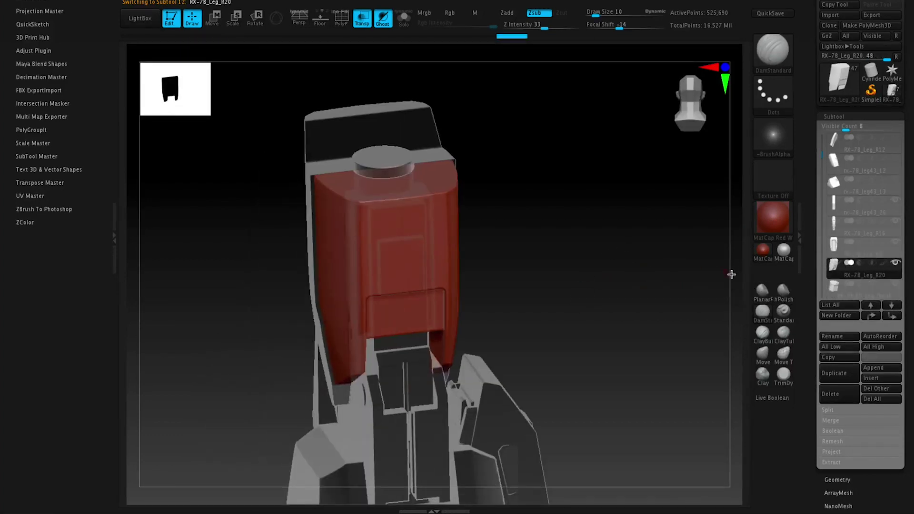
click(847, 294)
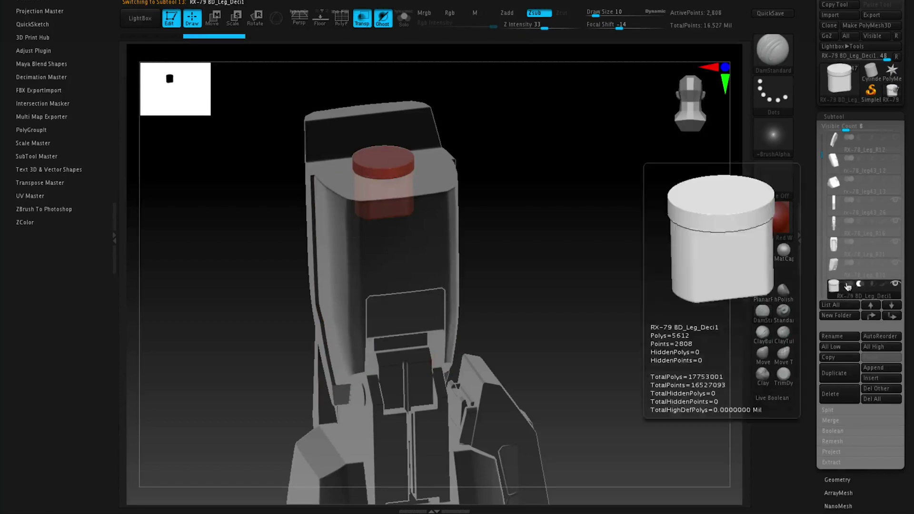
Select the RX-78_Leg_R20 armour and merge it down with the subtractive peg duplicate below it
click(859, 267)
drag(585, 257, 624, 251)
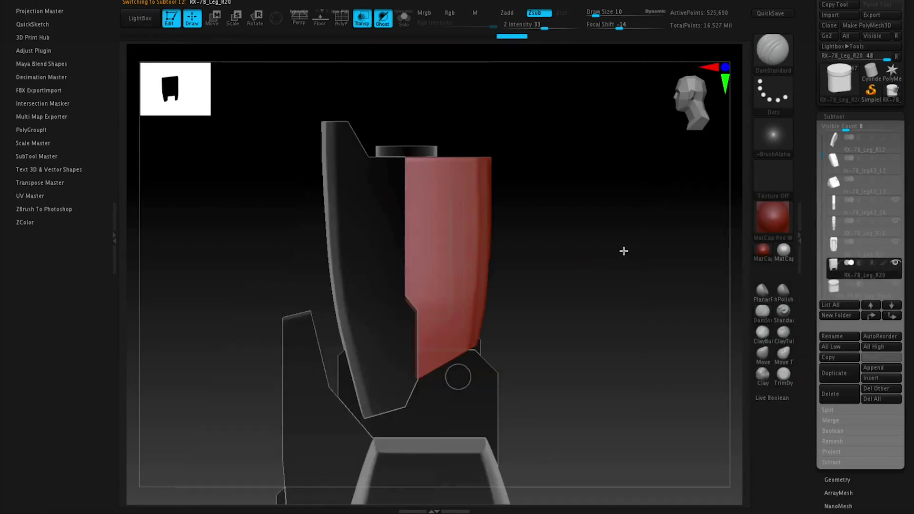
key(m)
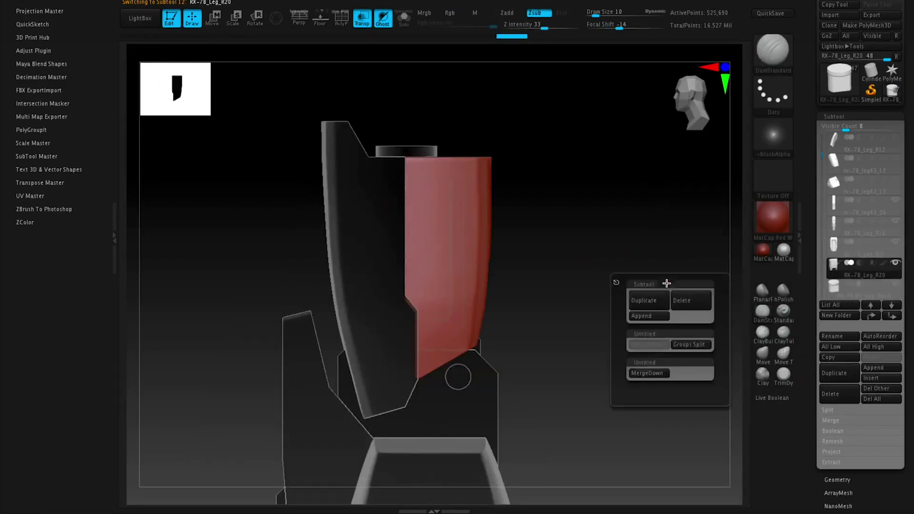
click(650, 373)
Show the merged armour alone and update its DynaMesh to carve out the peg's shape, then inspect the cut
mouse_move(587, 236)
mouse_down()
mouse_move(604, 255)
mouse_move(648, 244)
mouse_move(608, 254)
mouse_move(587, 237)
mouse_move(593, 190)
mouse_up()
key(ctrl+shift+s)
key(shift)
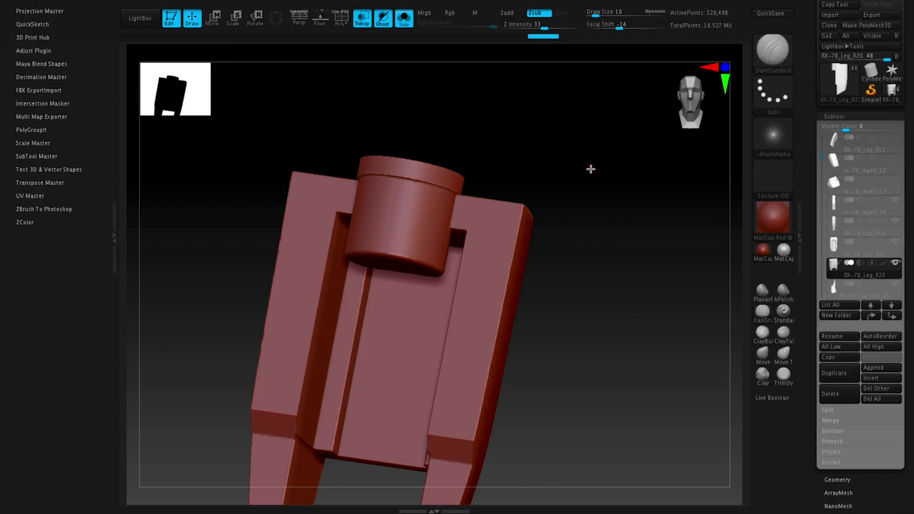
key(ctrl)
ctrl+drag(585, 194, 654, 280)
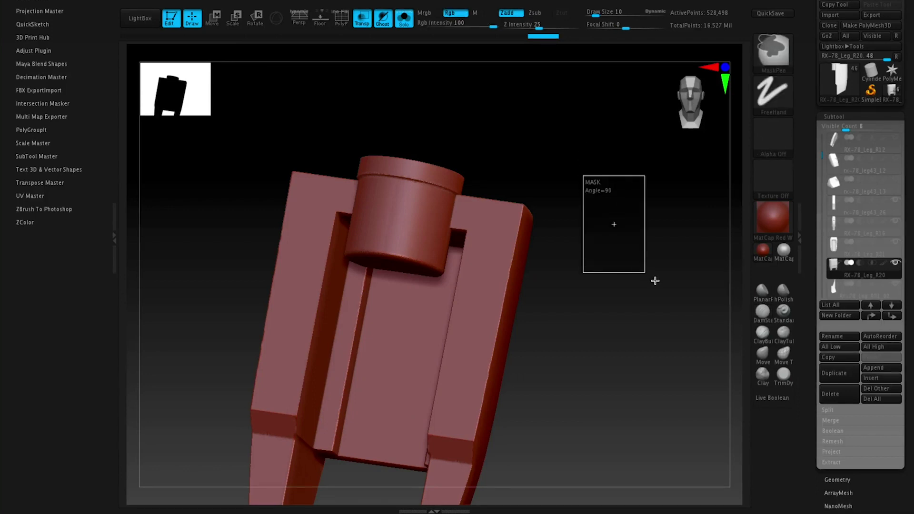
mouse_move(590, 312)
mouse_down()
mouse_move(616, 304)
mouse_move(625, 352)
mouse_move(588, 388)
mouse_up()
drag(618, 281, 627, 257)
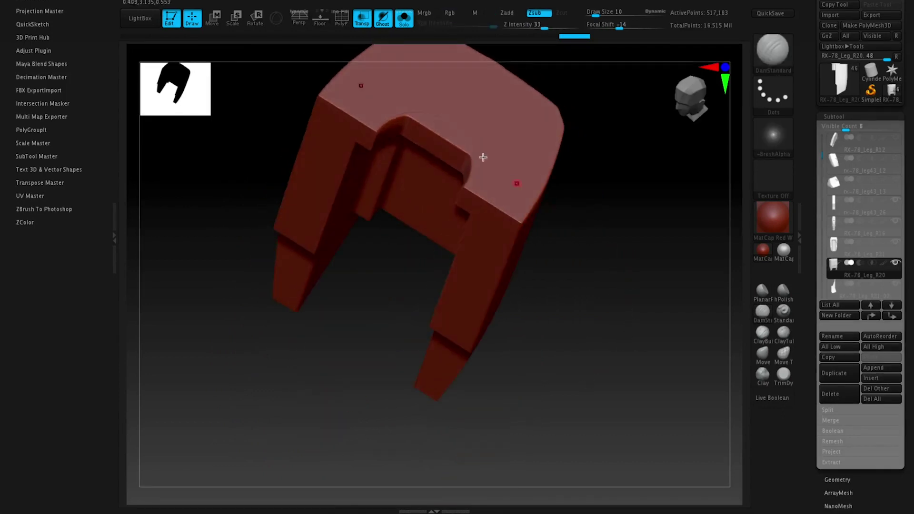
drag(398, 199, 628, 242)
drag(424, 299, 422, 282)
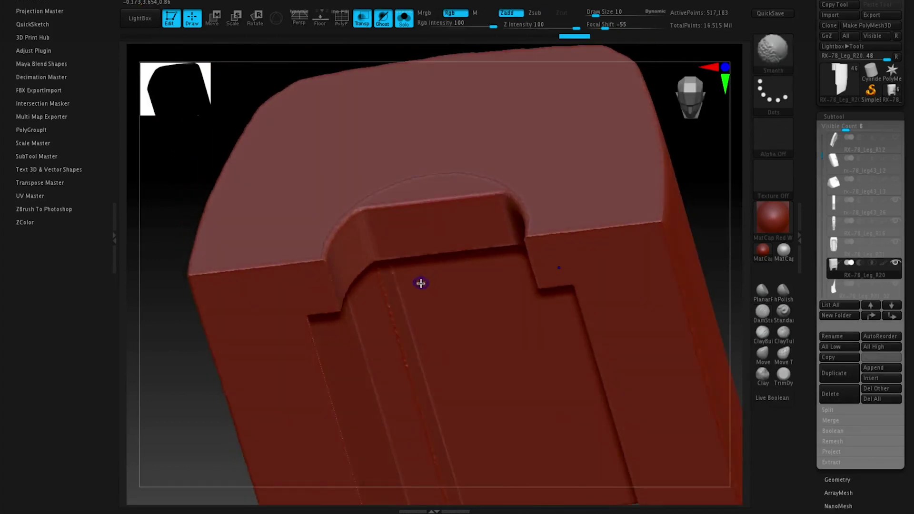
Display the polygroups, combine the carved armour into one polygroup, rerun the DynaMesh update, and hide the polygroup display
key(shift+f)
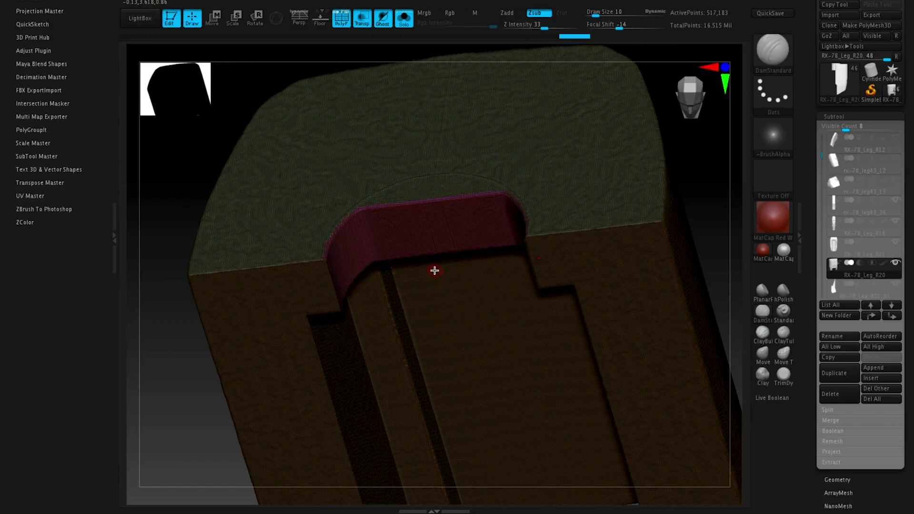
key(ctrl+w)
drag(698, 168, 708, 218)
drag(460, 342, 452, 306)
ctrl+drag(690, 149, 719, 230)
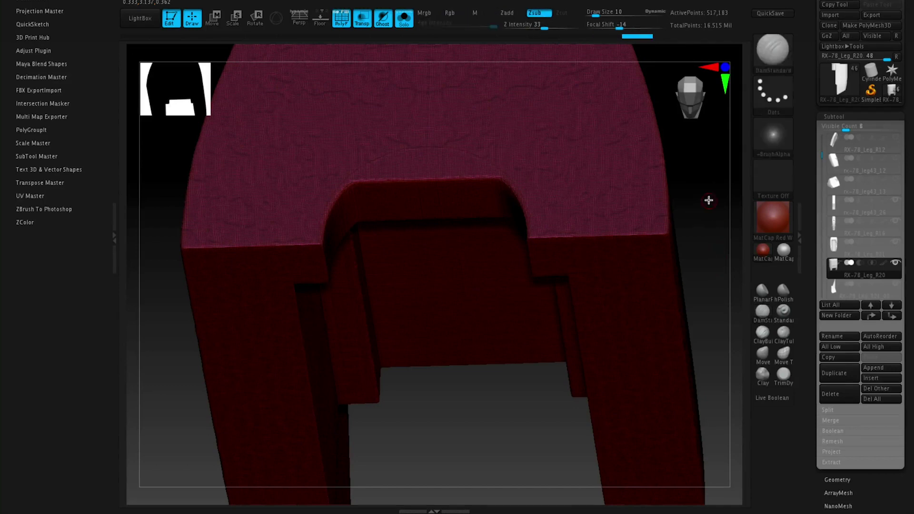
ctrl+drag(701, 175, 716, 233)
key(space)
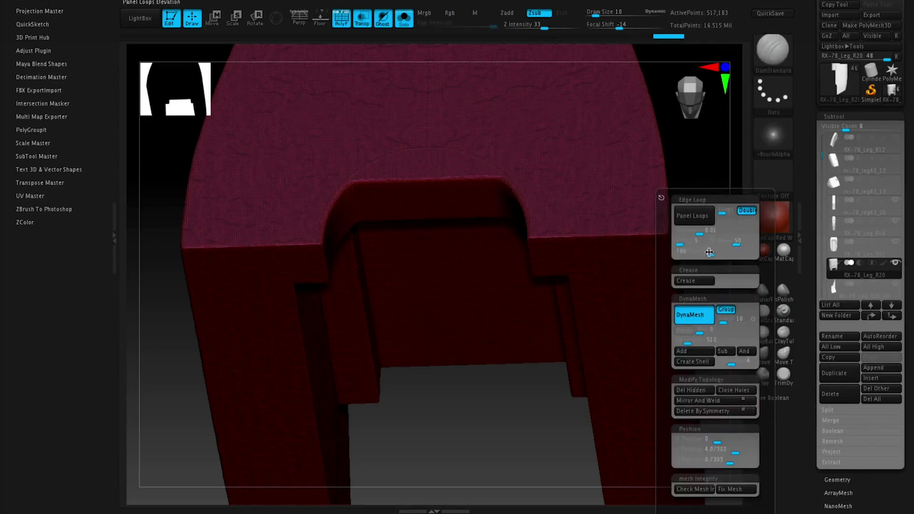
ctrl+drag(697, 159, 711, 232)
shift+drag(707, 184, 712, 227)
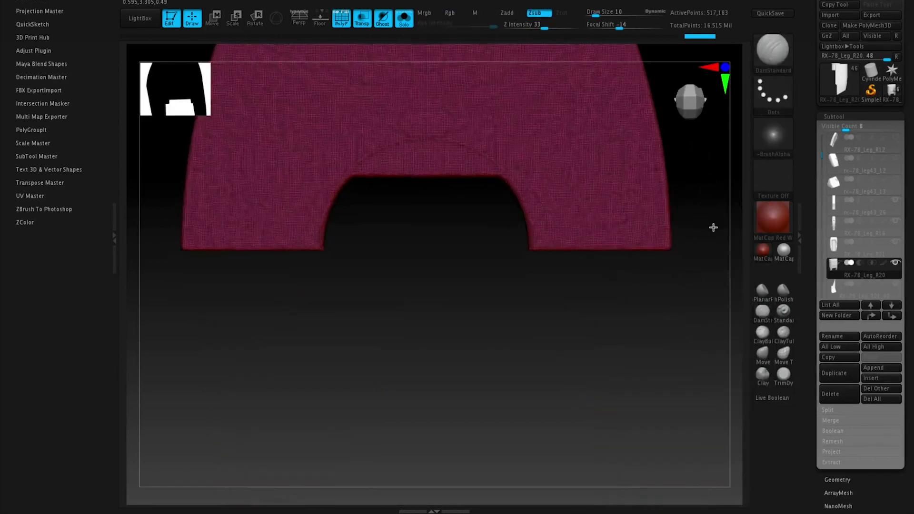
alt+drag(710, 180, 693, 253)
key(shift+f)
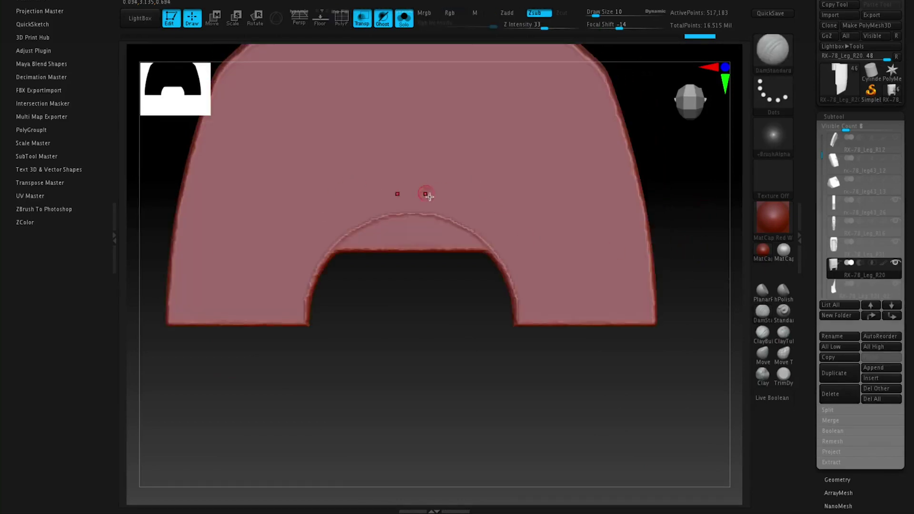
Flatten the crescent-shaped ledge around the peg hole with the PlanarFlatten brush, using draw size 19 and focal shift -32
key(space)
drag(423, 199, 429, 200)
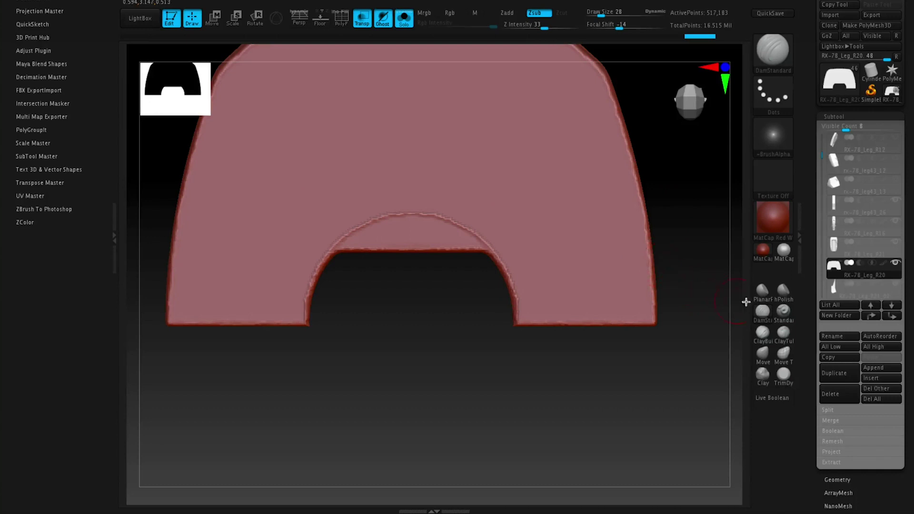
click(761, 291)
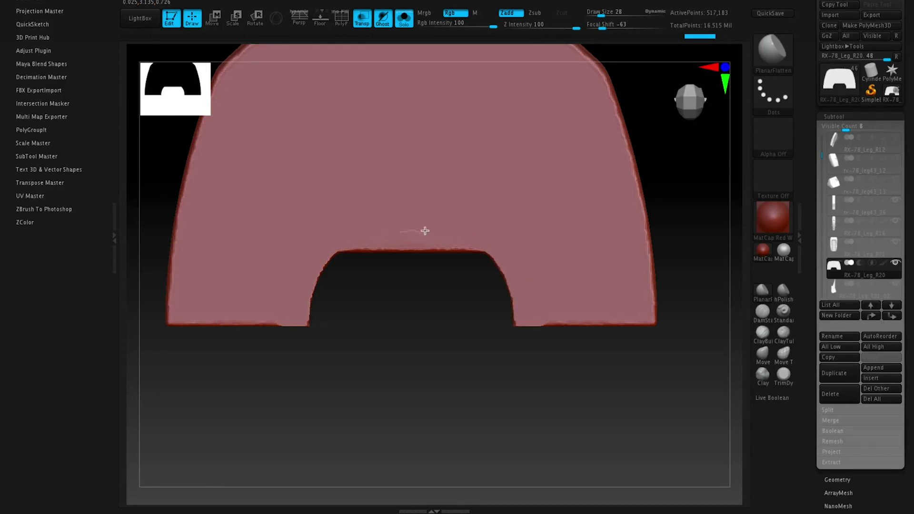
drag(399, 325, 436, 388)
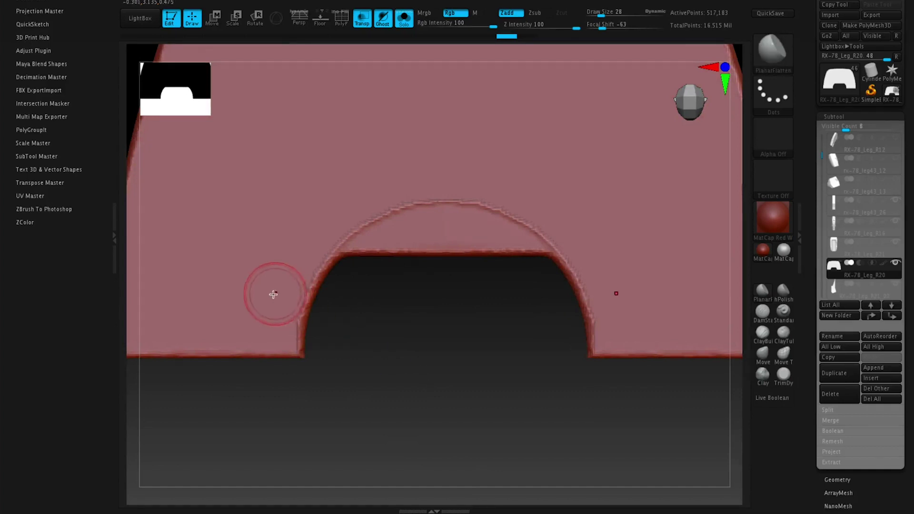
key(space)
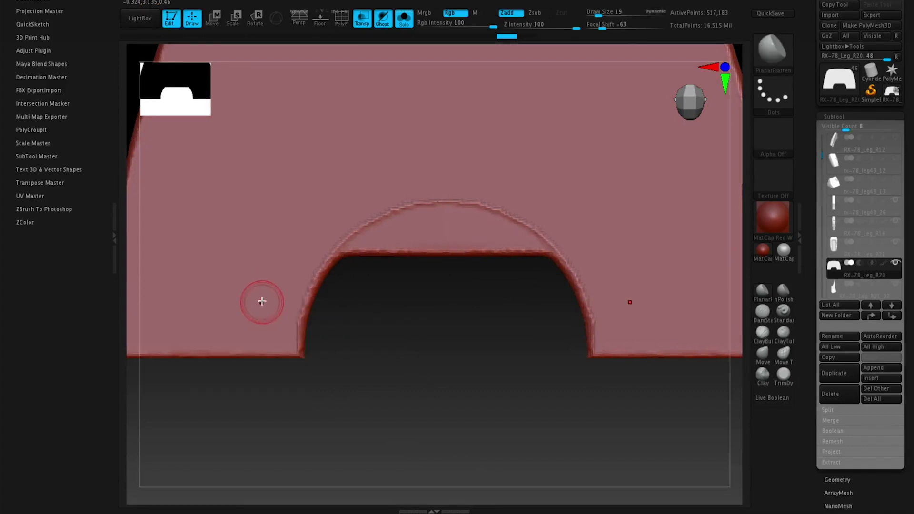
key(space)
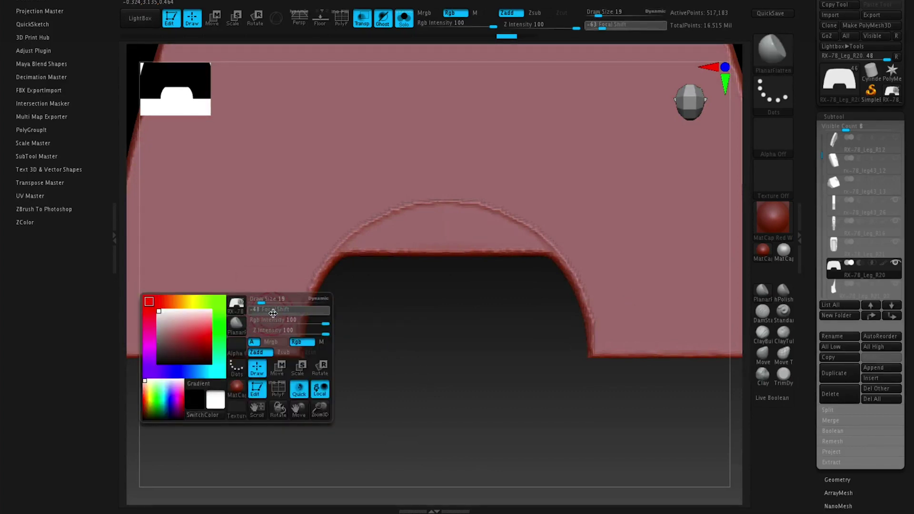
drag(277, 313, 288, 288)
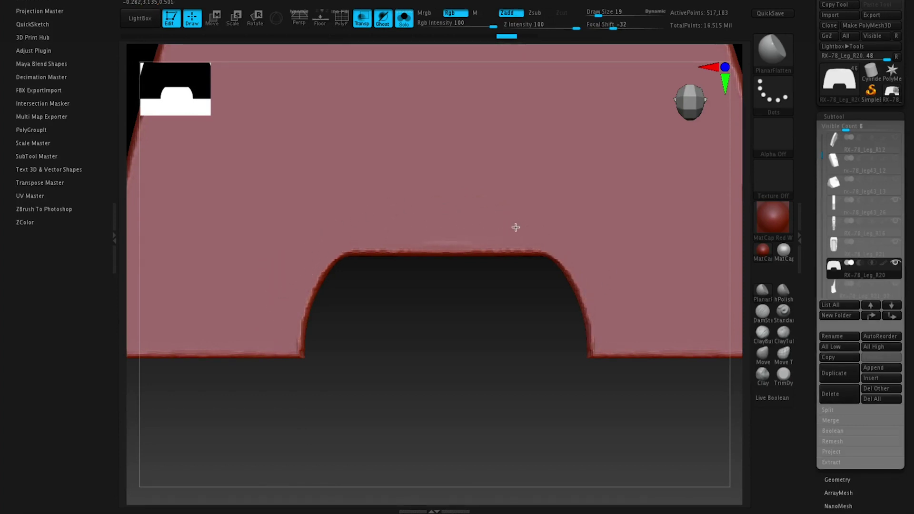
drag(431, 230, 493, 184)
Update the DynaMesh of the flattened armour and show the other leg parts again from the side
mouse_move(589, 263)
mouse_down()
mouse_move(567, 292)
mouse_move(614, 224)
mouse_move(688, 335)
mouse_up()
key(ctrl)
mouse_move(643, 361)
ctrl+mouse_down()
mouse_move(637, 284)
mouse_move(621, 271)
mouse_move(616, 279)
mouse_move(690, 281)
ctrl+mouse_up()
click(620, 295)
alt+drag(625, 276, 536, 288)
drag(613, 273, 642, 219)
ctrl+shift+drag(410, 135, 500, 291)
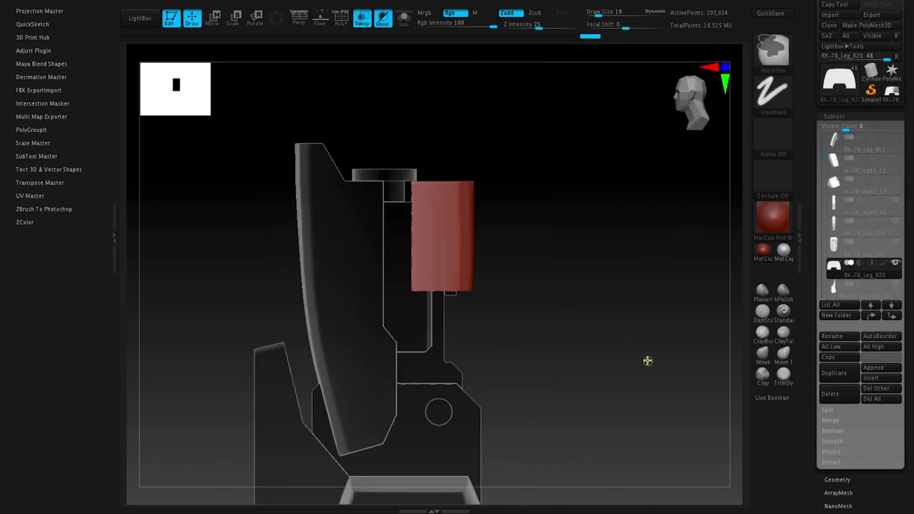
ctrl+shift+click(598, 244)
ctrl+shift+drag(444, 151, 559, 267)
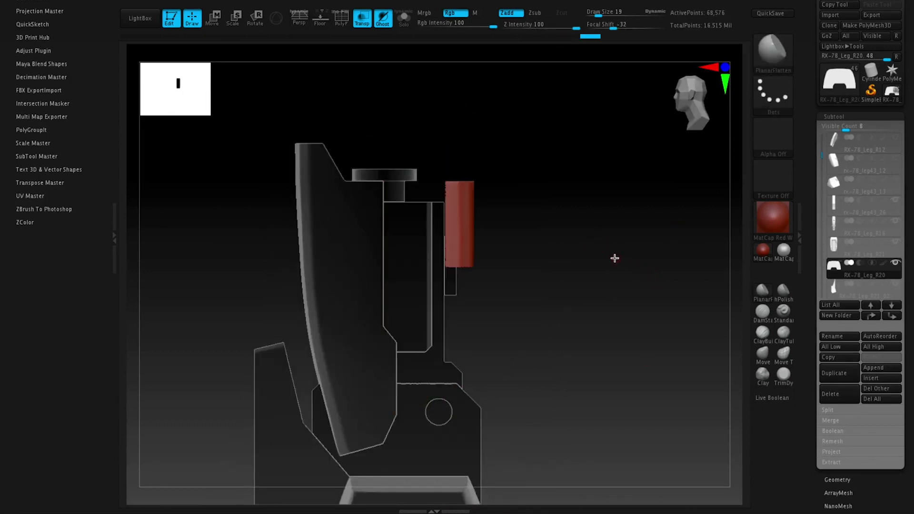
drag(614, 258, 630, 255)
ctrl+shift+click(583, 249)
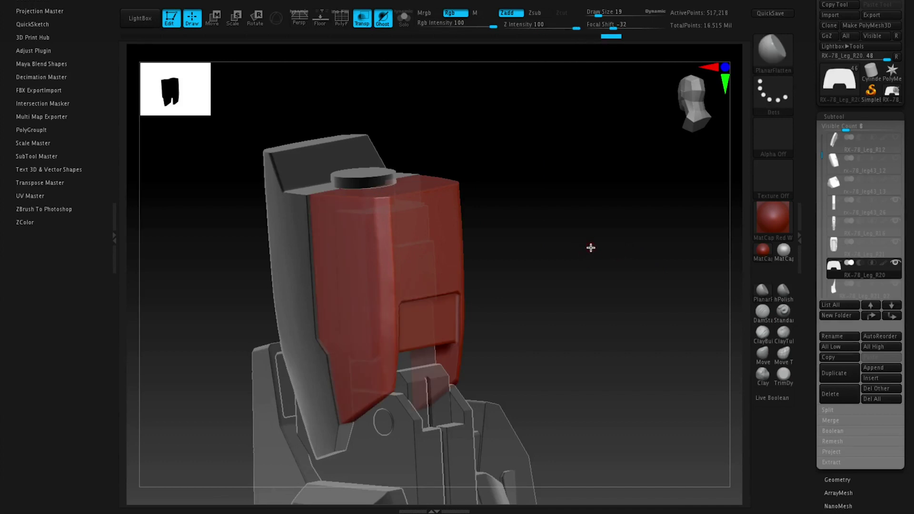
Try to clip the armour's upper corner diagonally in side view with the ClipCurve brush
key(ctrl+shift+b)
click(208, 114)
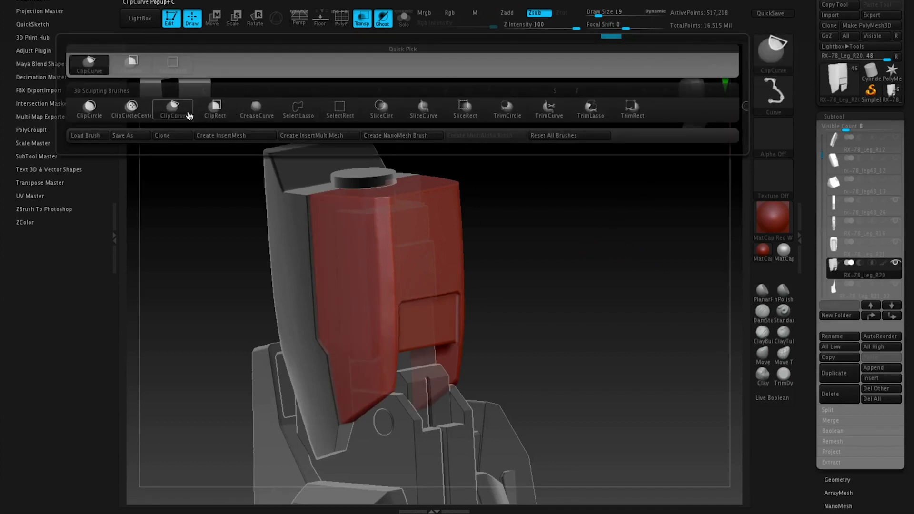
shift+drag(587, 193, 551, 191)
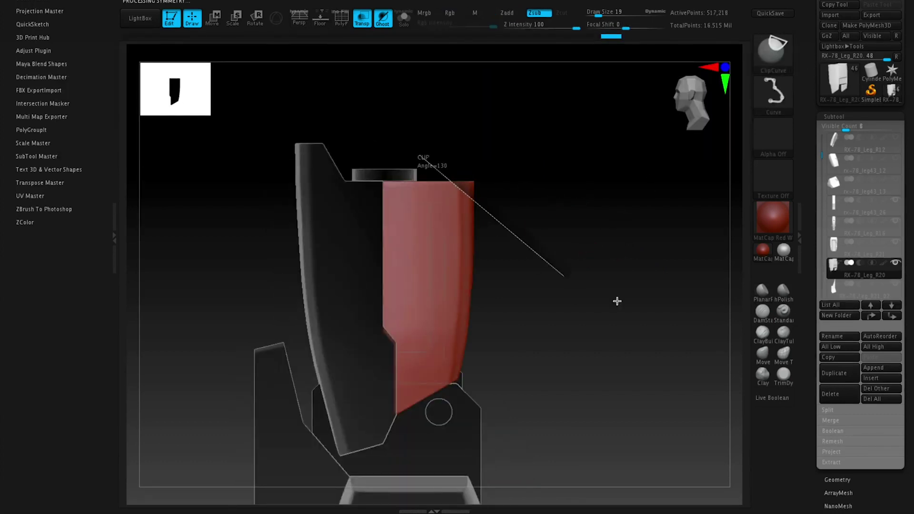
Try carving two horizontal panel lines across the upper face of the armour with the DamStandard brush
mouse_move(585, 281)
mouse_down()
mouse_move(610, 257)
mouse_move(592, 232)
mouse_up()
key(b)
key(d)
key(s)
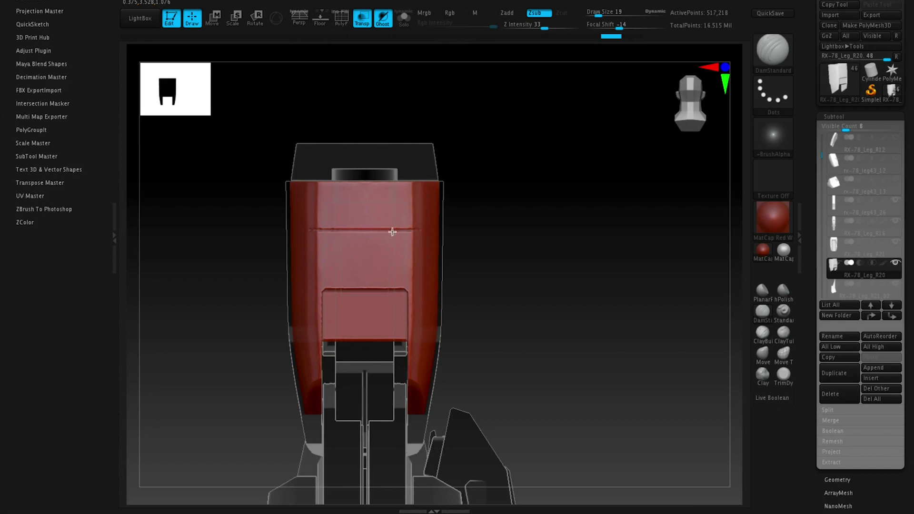
drag(534, 236, 548, 217)
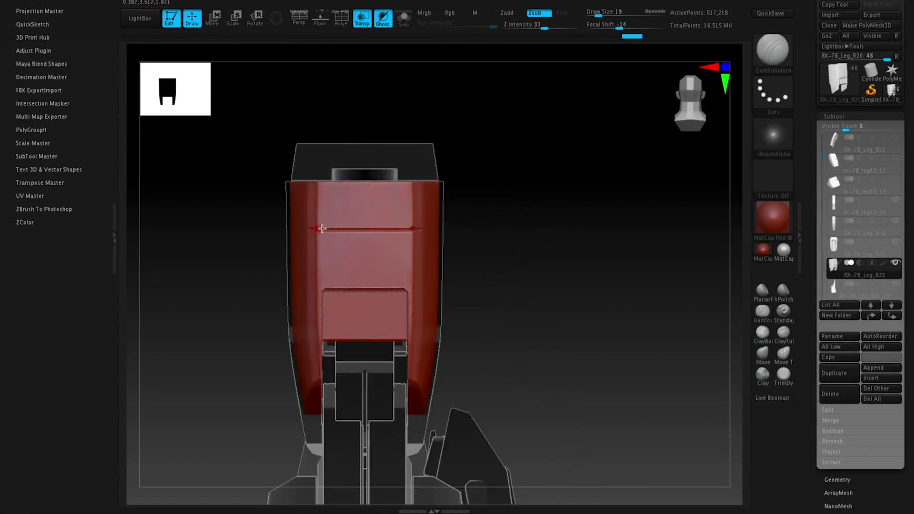
mouse_move(522, 207)
alt+mouse_down()
mouse_move(536, 238)
mouse_move(439, 218)
alt+mouse_up()
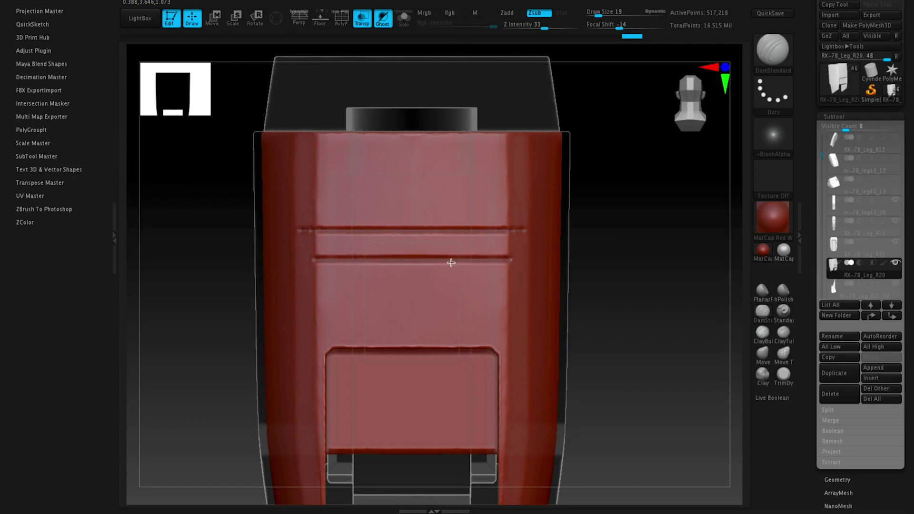
drag(640, 265, 641, 227)
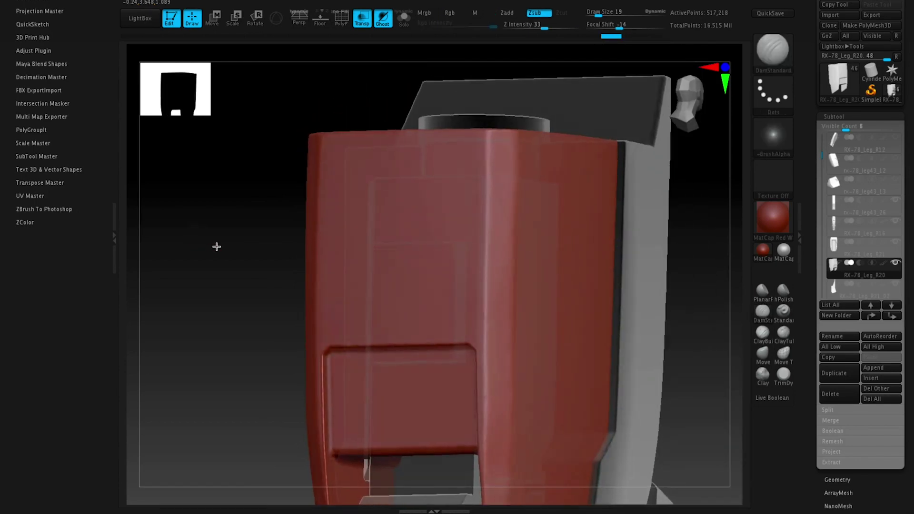
Examine the round peg and thigh armour from several sides, selecting the individual leg subtools to check how they fit
shift+drag(216, 247, 229, 234)
drag(625, 290, 644, 283)
alt+click(367, 483)
drag(632, 241, 685, 235)
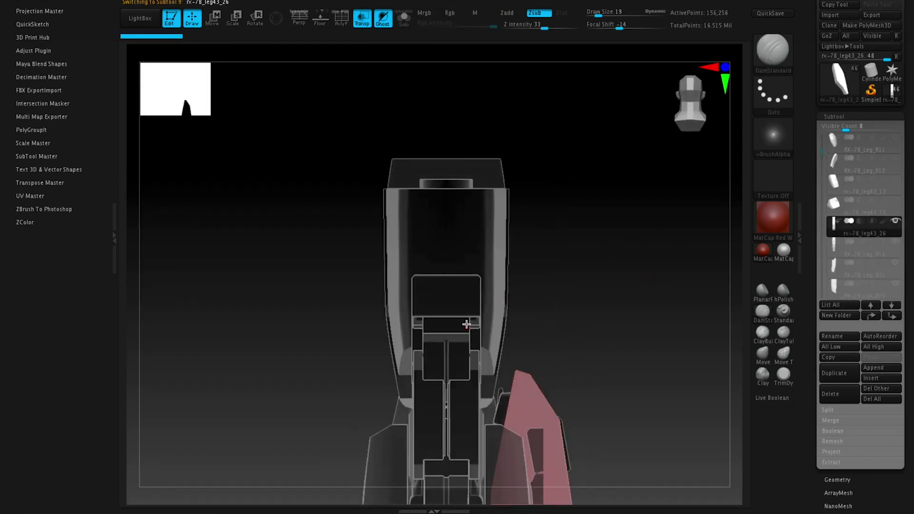
drag(587, 278, 464, 256)
alt+click(420, 171)
drag(548, 232, 378, 216)
alt+click(378, 216)
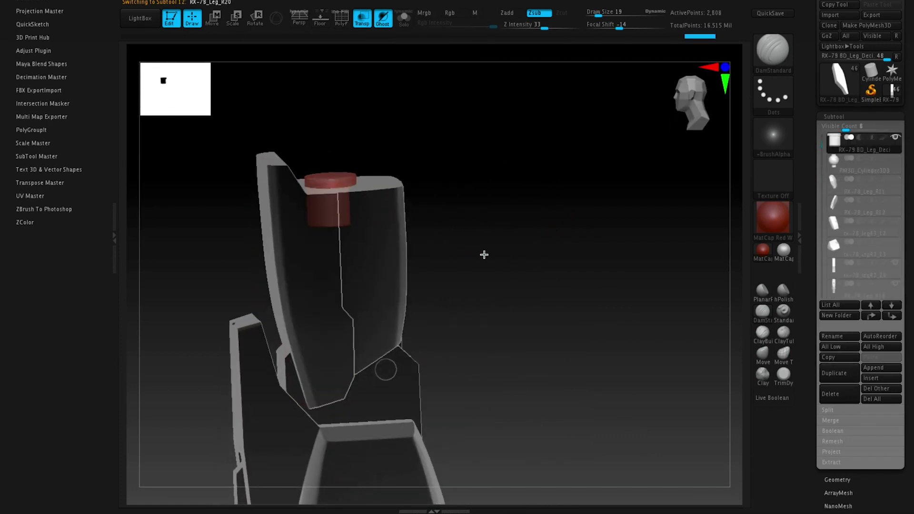
key(ctrl+shift+s)
mouse_move(493, 255)
mouse_down()
mouse_move(535, 244)
mouse_move(542, 257)
mouse_move(616, 167)
mouse_move(585, 237)
mouse_move(613, 252)
mouse_move(605, 228)
mouse_move(568, 255)
mouse_move(593, 267)
mouse_move(614, 257)
mouse_move(587, 249)
mouse_up()
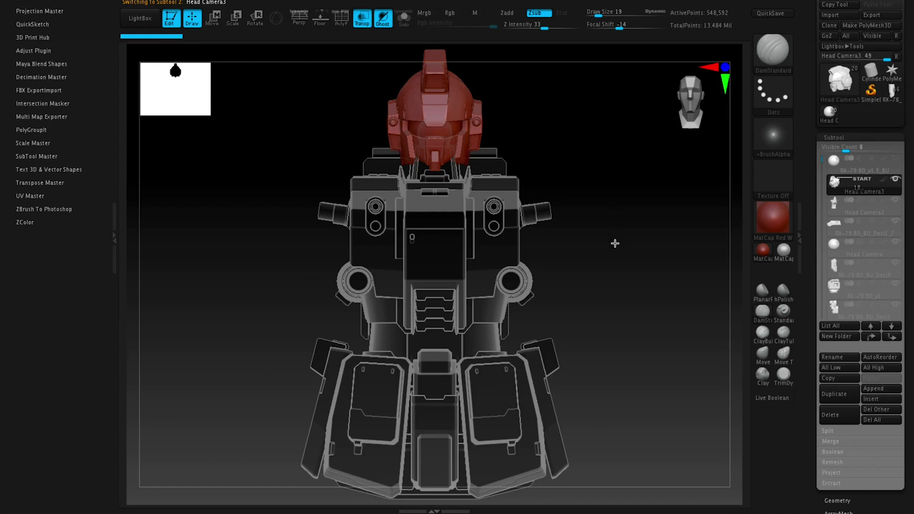
Select the RX-79 BD_v1 chest armour, show it alone with its polygroups, and isolate one pair of its parts
alt+drag(565, 200, 566, 295)
alt+click(516, 323)
mouse_move(626, 249)
mouse_down()
mouse_move(585, 264)
mouse_move(453, 257)
mouse_move(506, 228)
mouse_move(624, 218)
mouse_move(620, 242)
mouse_move(603, 244)
mouse_move(593, 212)
mouse_move(700, 273)
mouse_up()
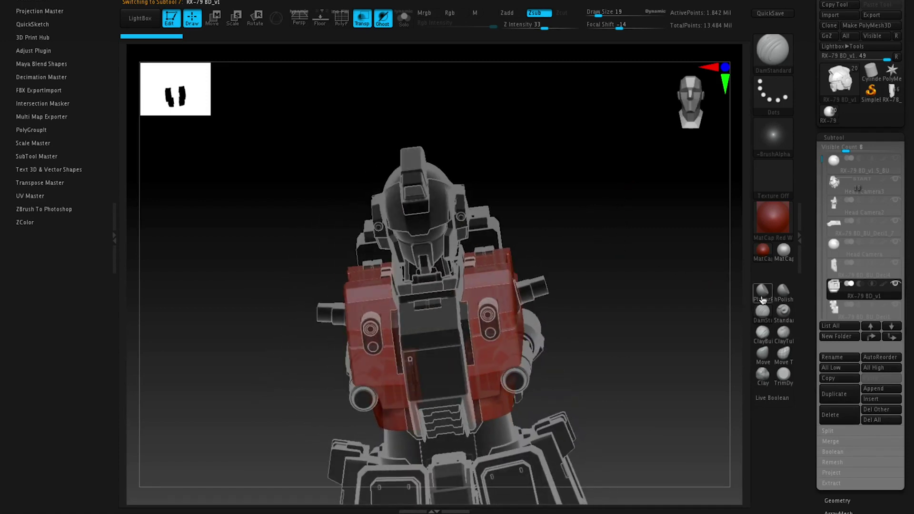
drag(614, 225, 661, 317)
key(shift+f)
key(alt+s)
ctrl+shift+click(449, 216)
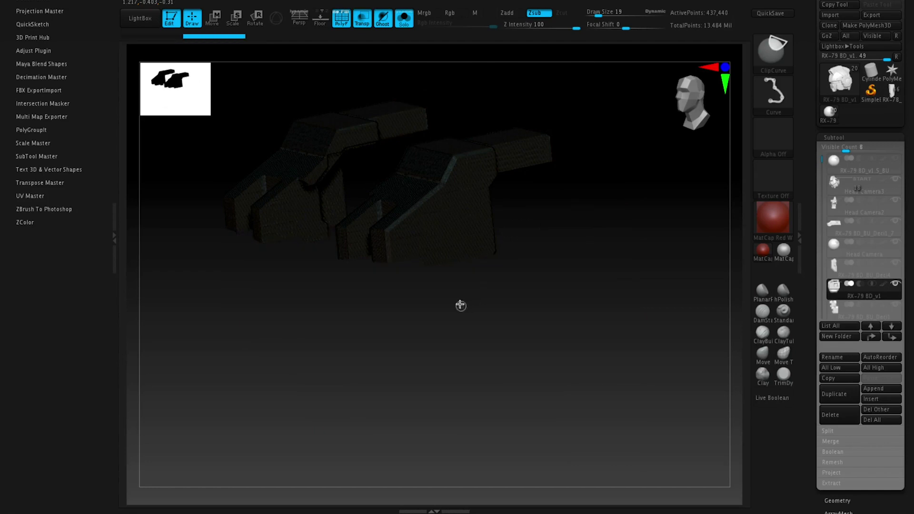
Examine the chest armour's parts without the polygroup display, undo the stray clip, and reveal the whole armour from the front
drag(628, 260, 625, 218)
key(shift+f)
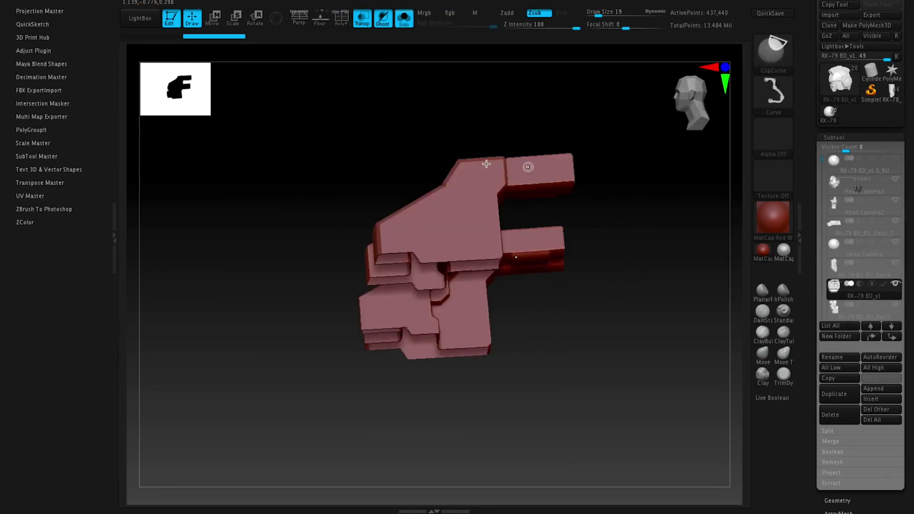
ctrl+shift+click(511, 310)
ctrl+shift+click(512, 309)
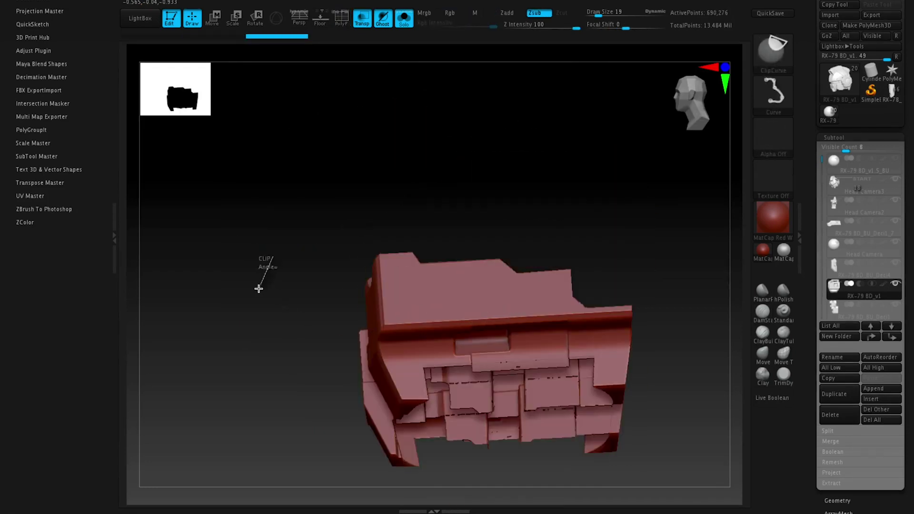
key(ctrl+z)
ctrl+shift+click(264, 186)
mouse_move(253, 205)
mouse_down()
mouse_move(286, 235)
mouse_move(304, 224)
mouse_move(662, 216)
mouse_move(637, 205)
mouse_move(658, 230)
mouse_move(646, 242)
mouse_move(659, 243)
mouse_move(630, 243)
mouse_move(663, 243)
mouse_move(651, 246)
mouse_move(663, 227)
mouse_move(651, 234)
mouse_up()
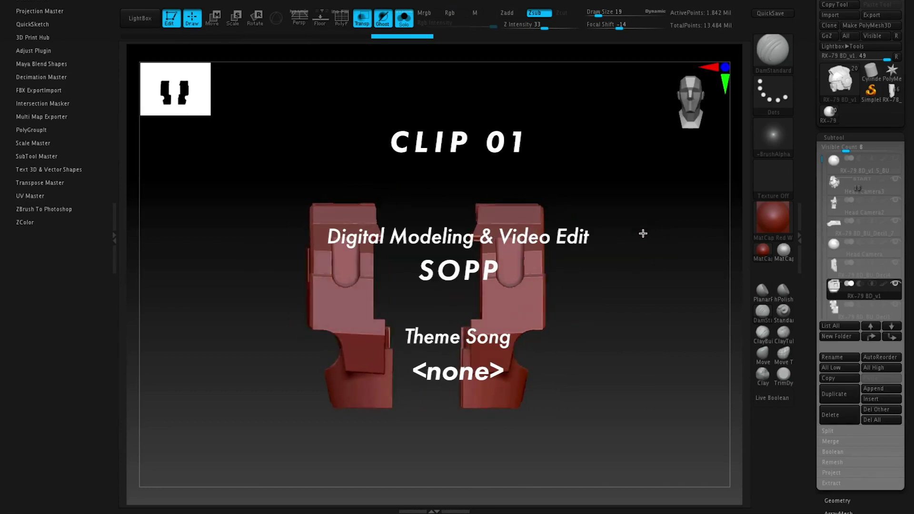